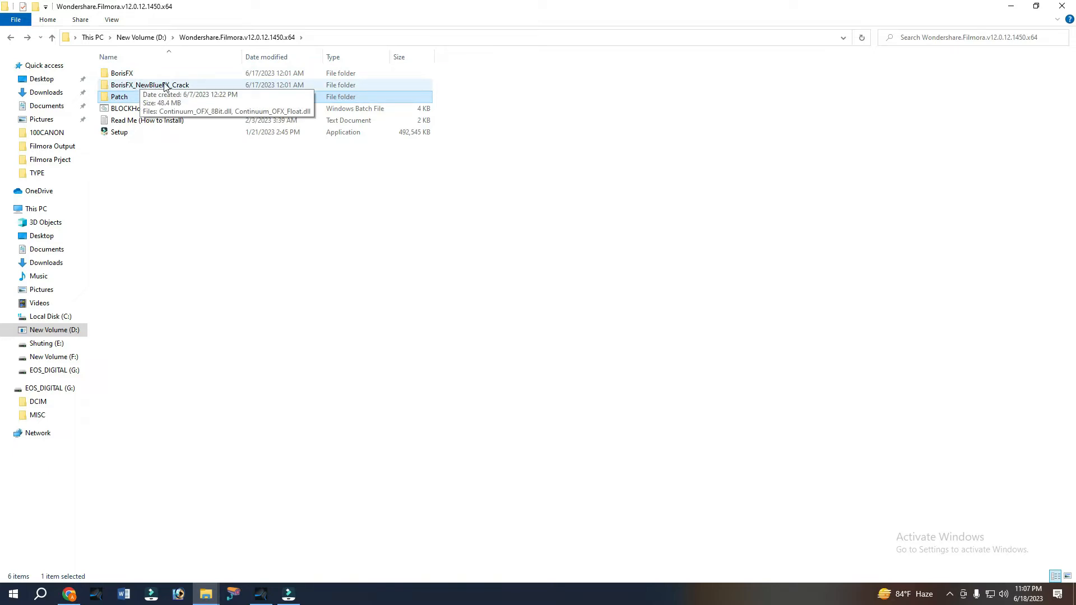
Copy both Continuum_OFX DLL files from the BorisFX_NewBlueFX_Crack folder
double_click(148, 86)
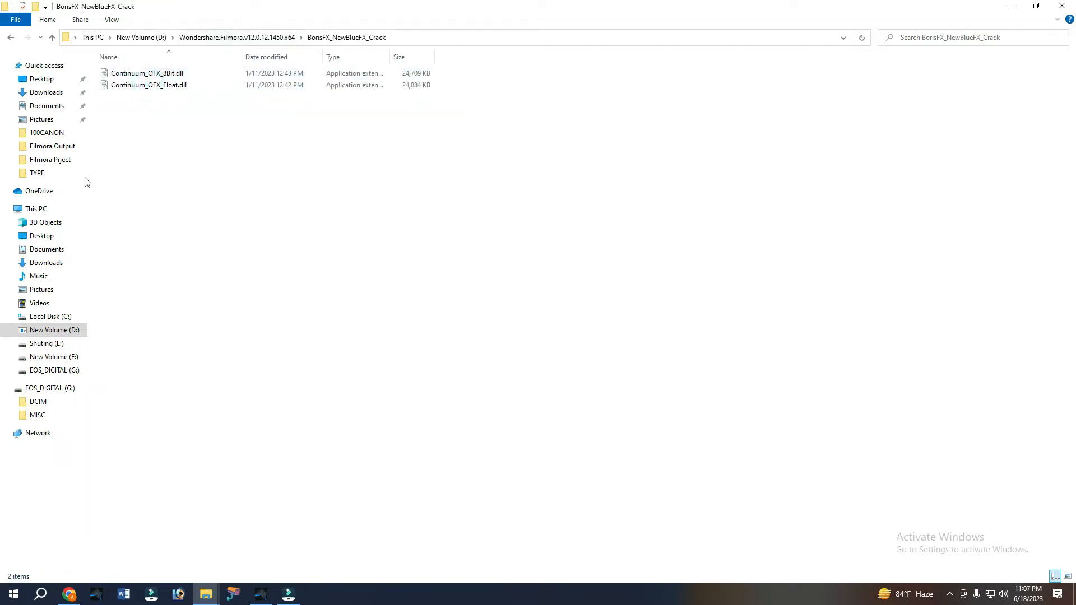
left_click(132, 85)
left_click(135, 73)
left_click(139, 131)
left_click_drag(162, 133, 133, 68)
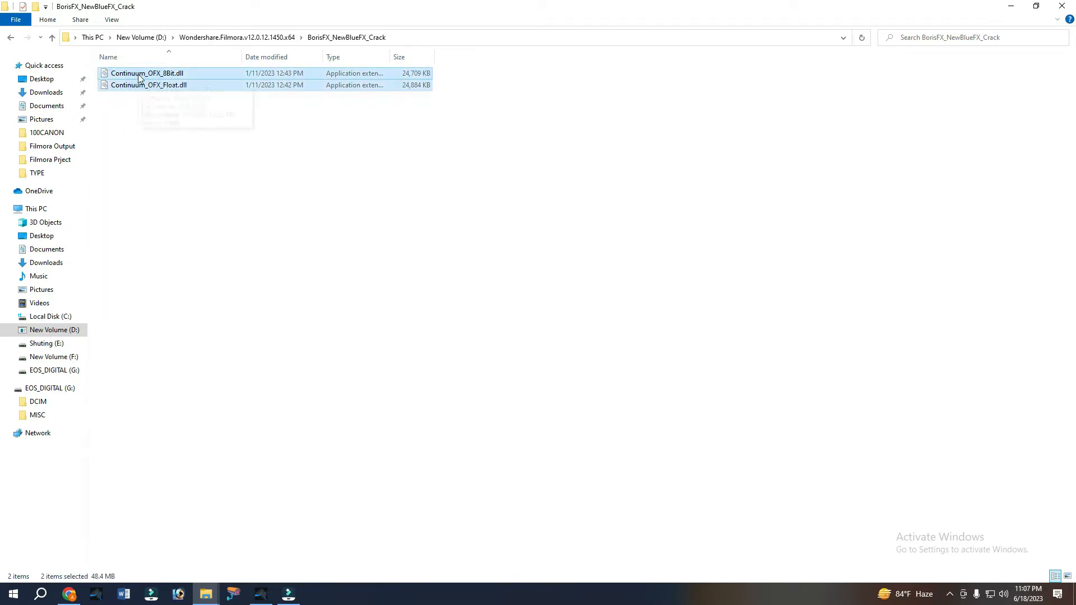
right_click(138, 76)
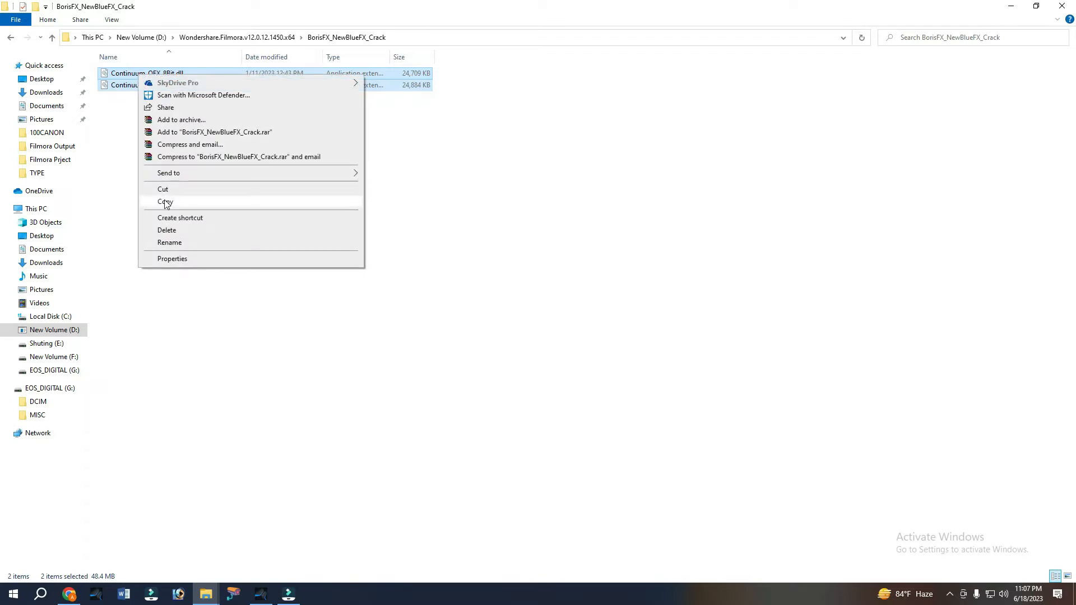
left_click(165, 202)
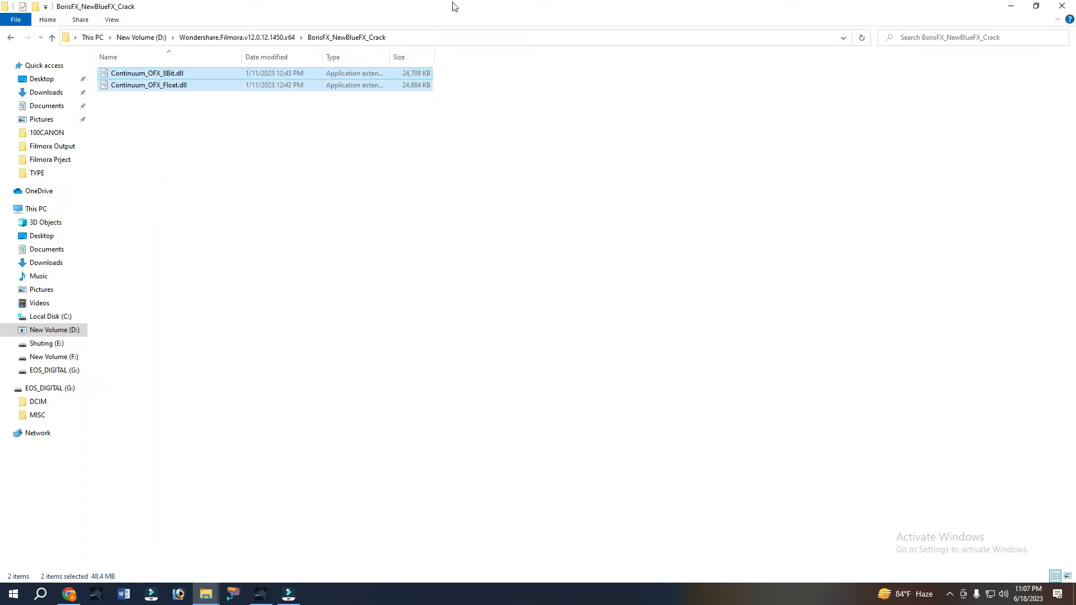
Clear the desktop by dismissing the archive error, closing the Program Files (x86) window and minimizing the remaining windows
left_click(1011, 6)
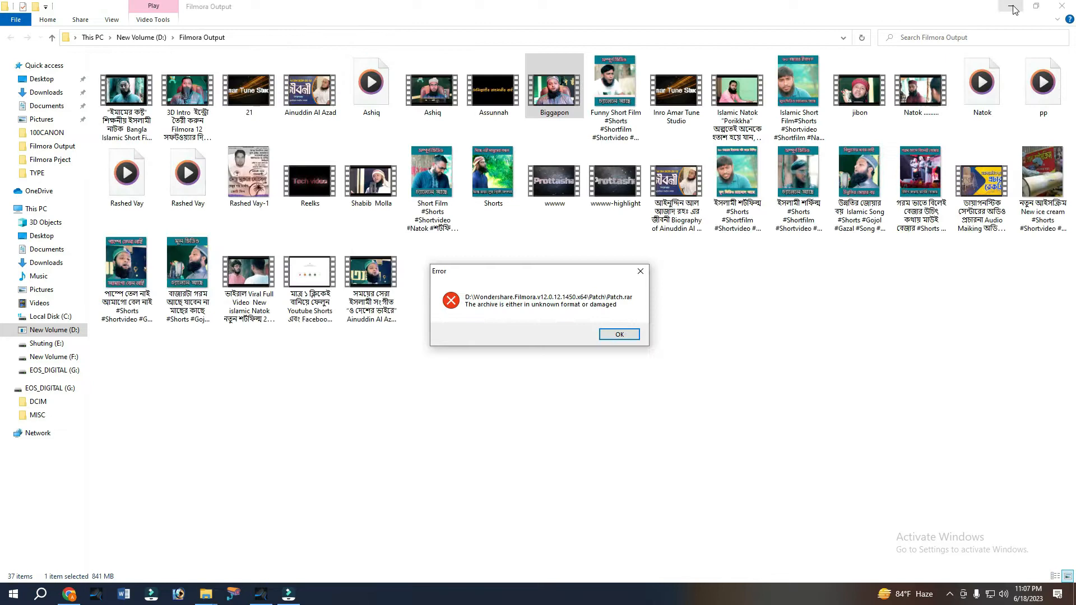
left_click(619, 334)
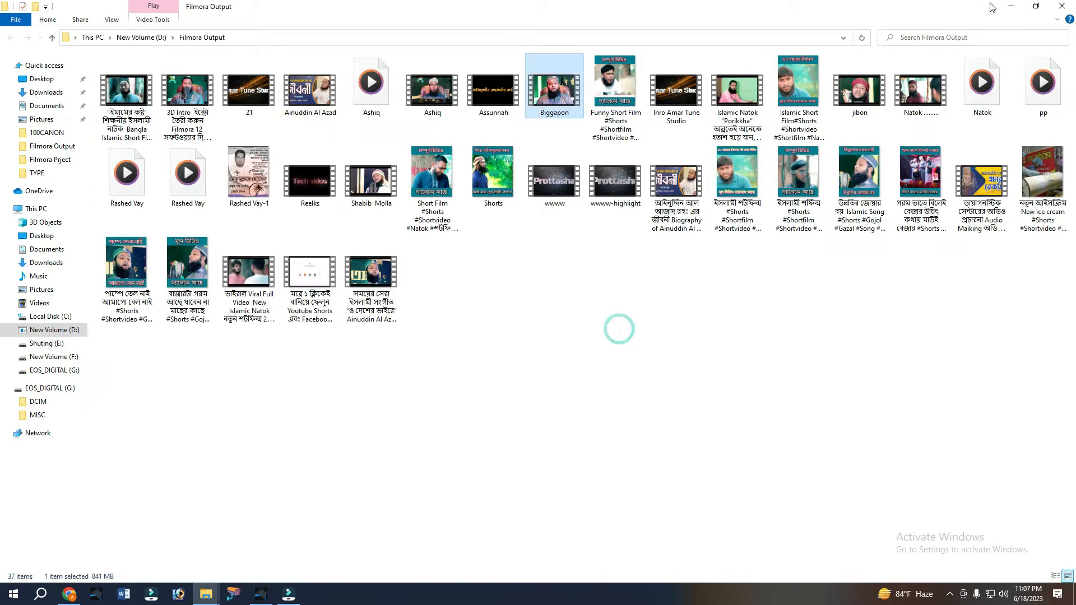
left_click(1011, 6)
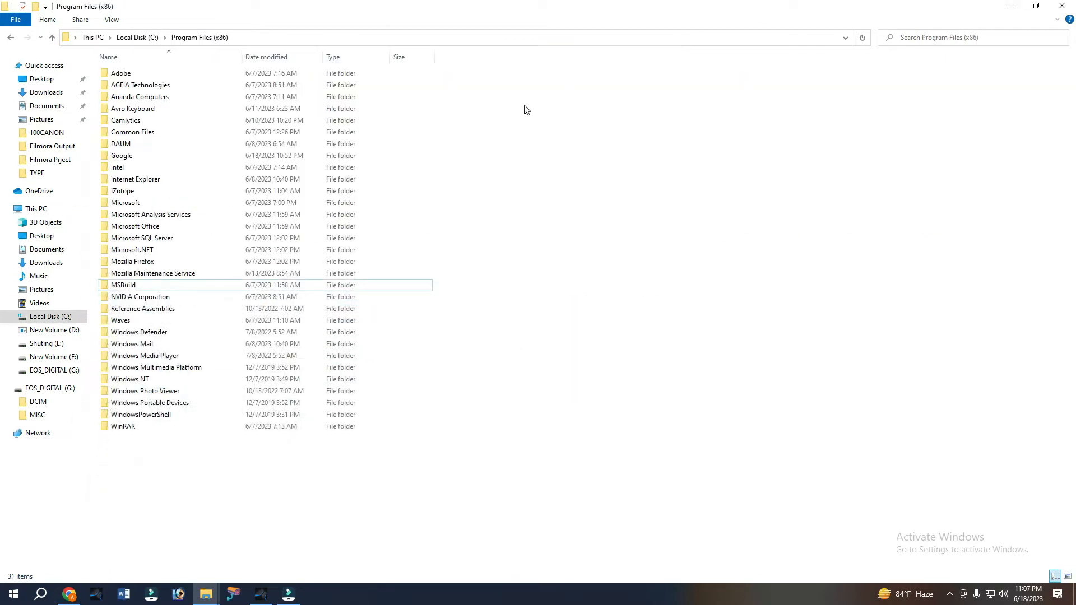
left_click(1062, 7)
left_click(1062, 6)
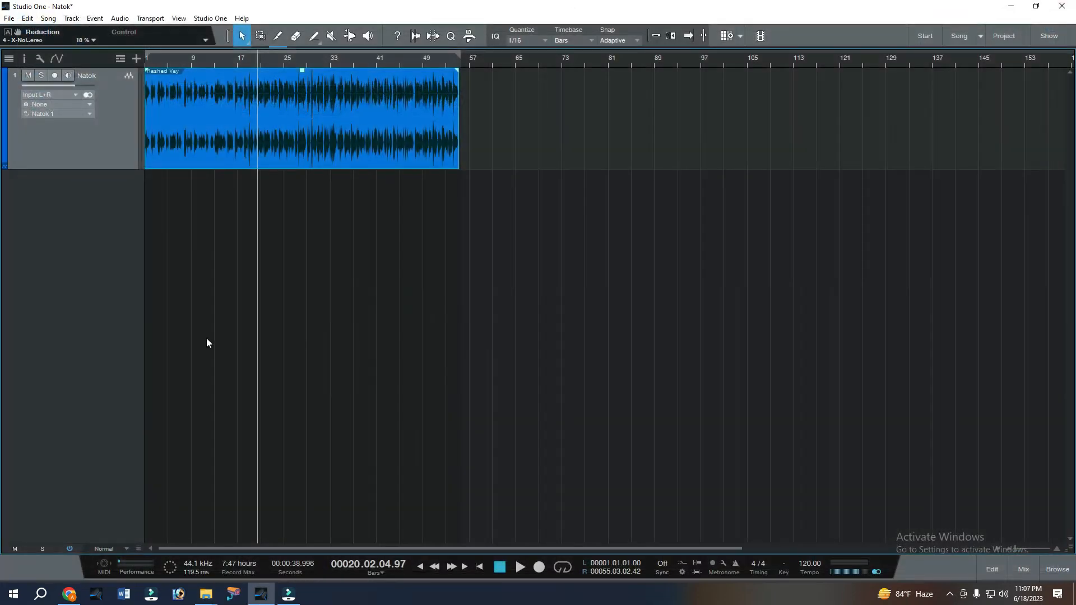
left_click(40, 594)
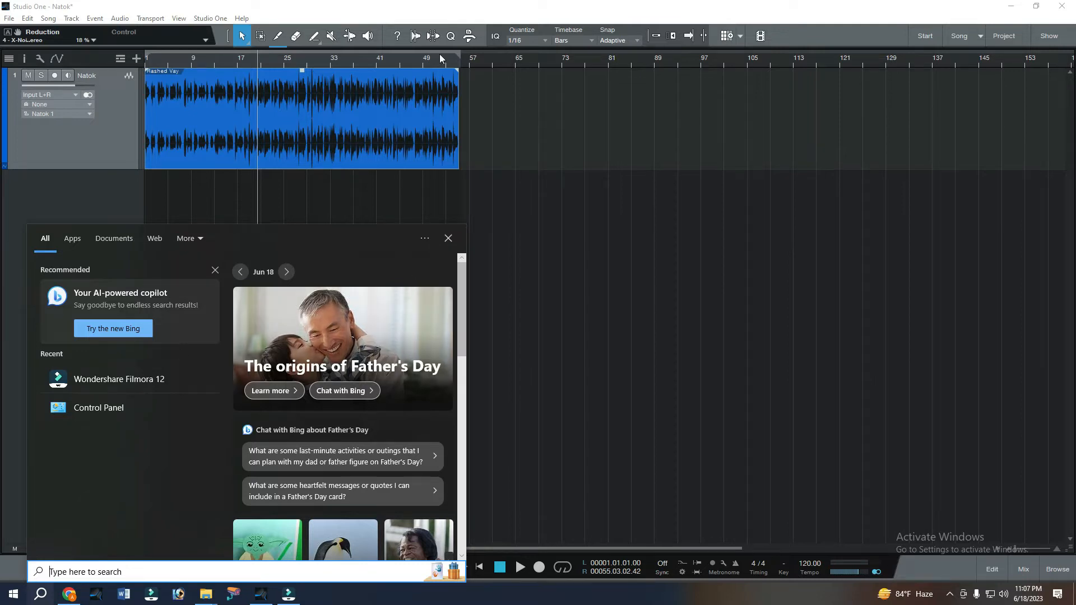
left_click(1009, 10)
left_click(1009, 10)
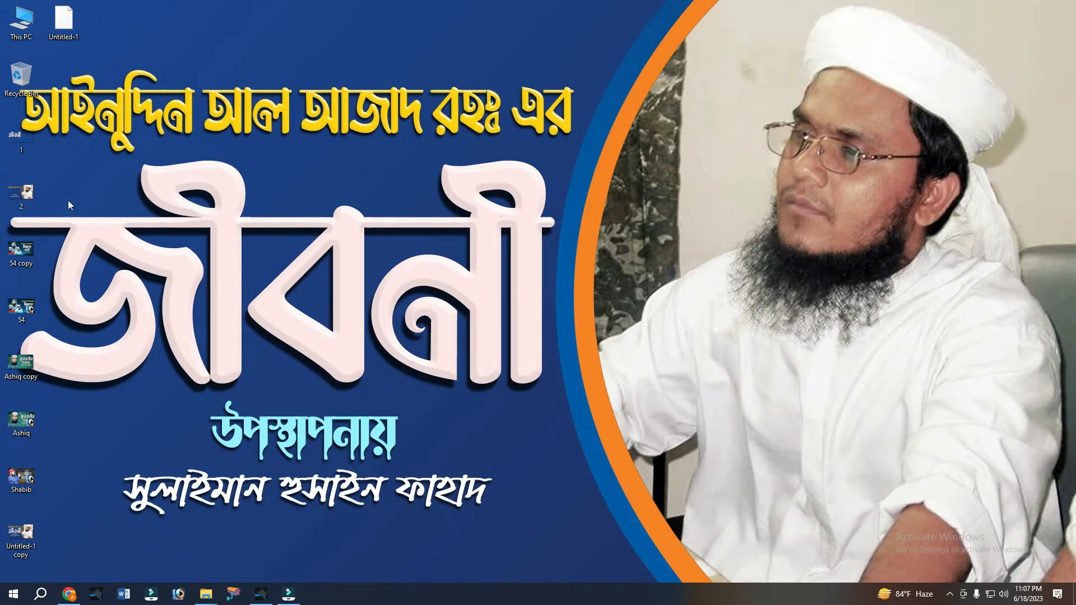
right_click(90, 132)
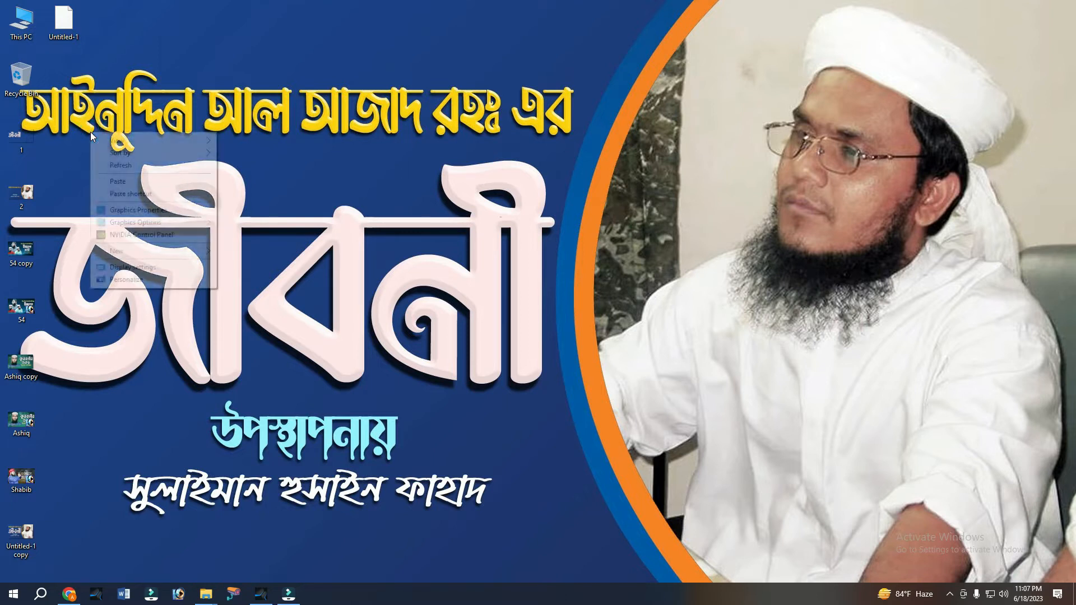
left_click(147, 59)
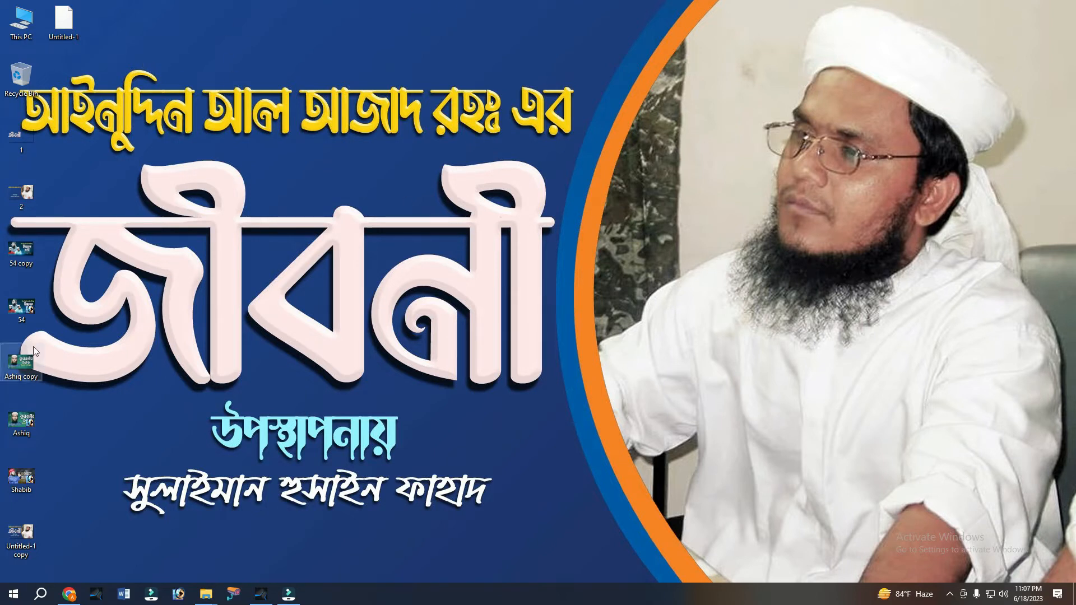
Find Wondershare Filmora 12 through Windows search, follow its shortcut to the install location and open the 12.0.12.1450 folder
left_click(41, 595)
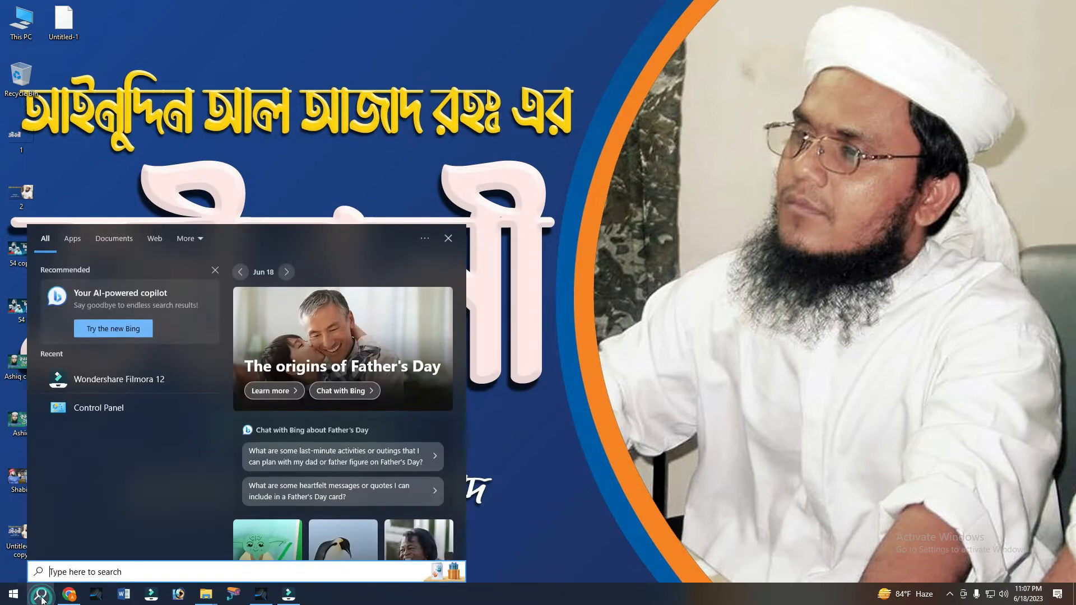
right_click(148, 379)
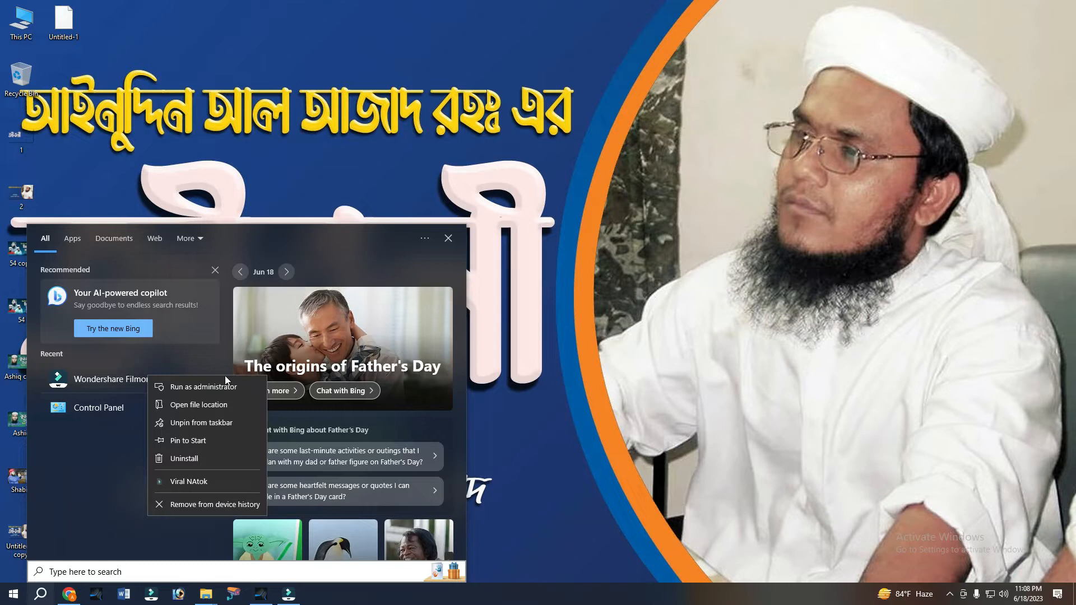
left_click(203, 405)
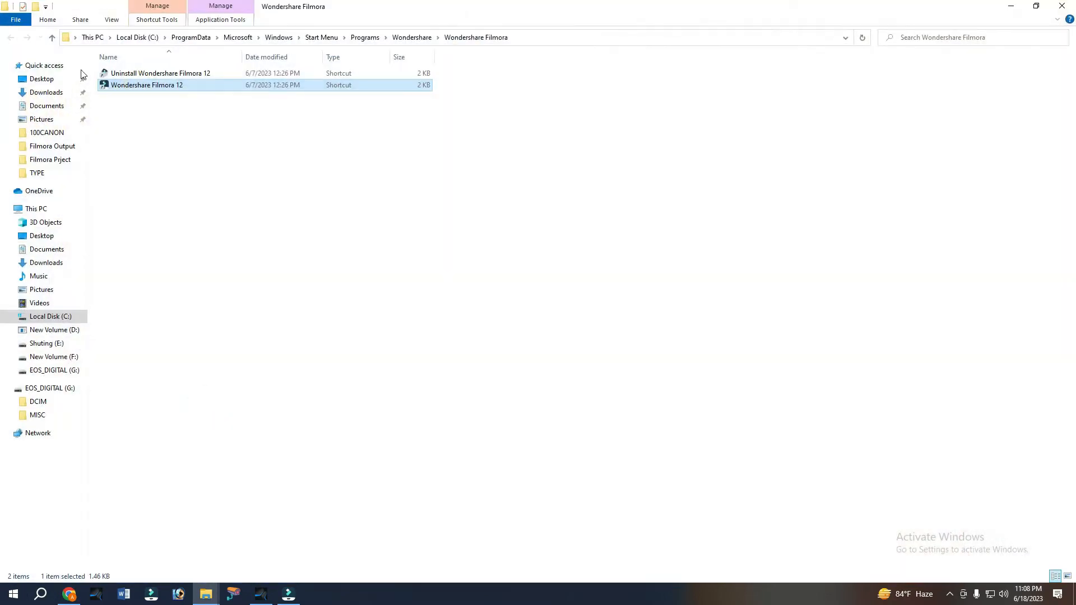
right_click(164, 88)
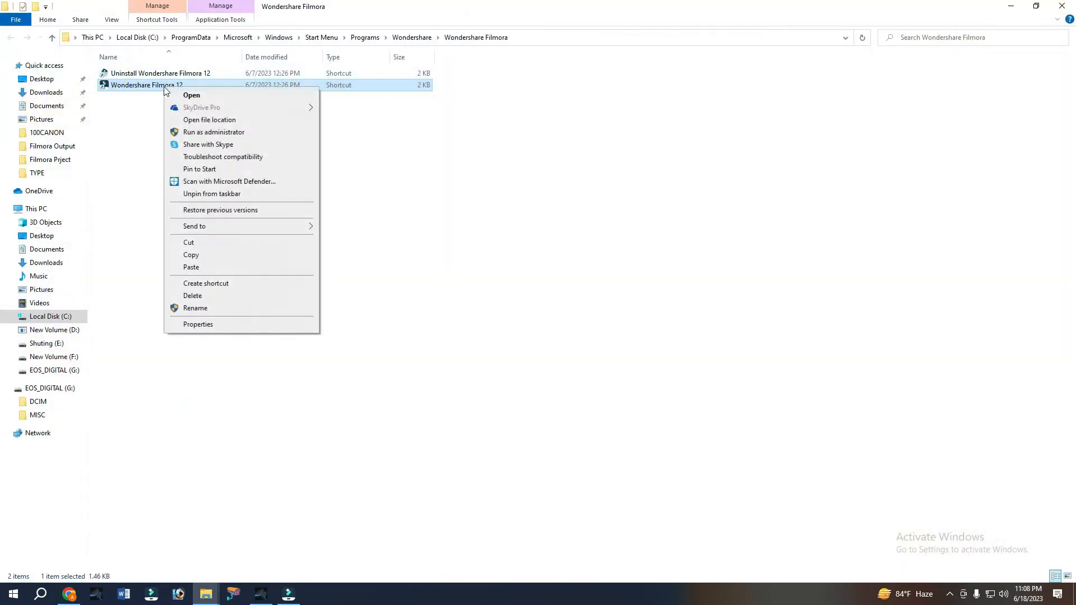
left_click(228, 120)
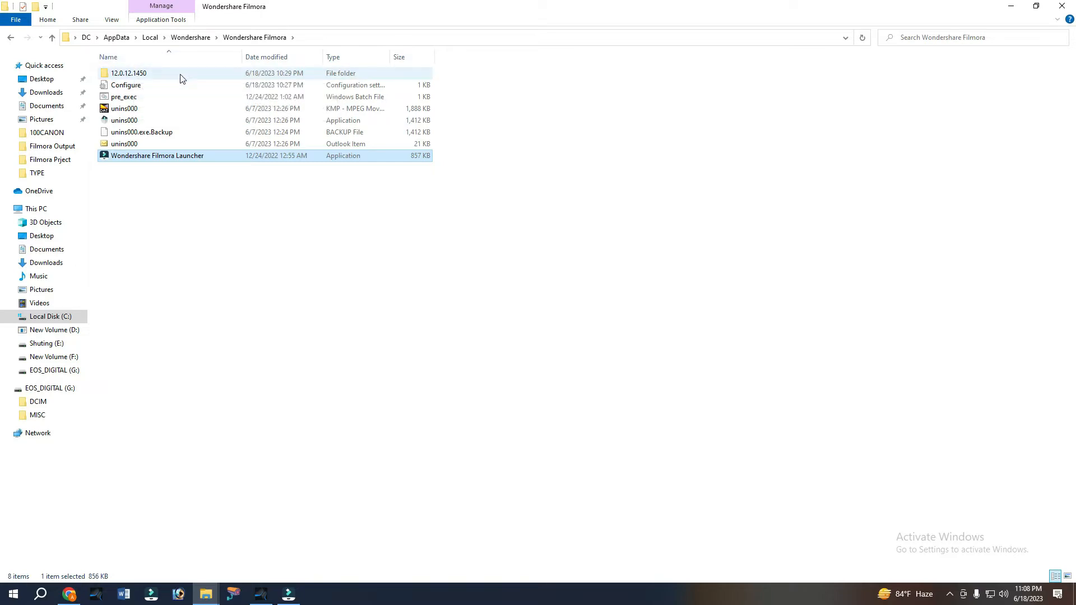
double_click(150, 73)
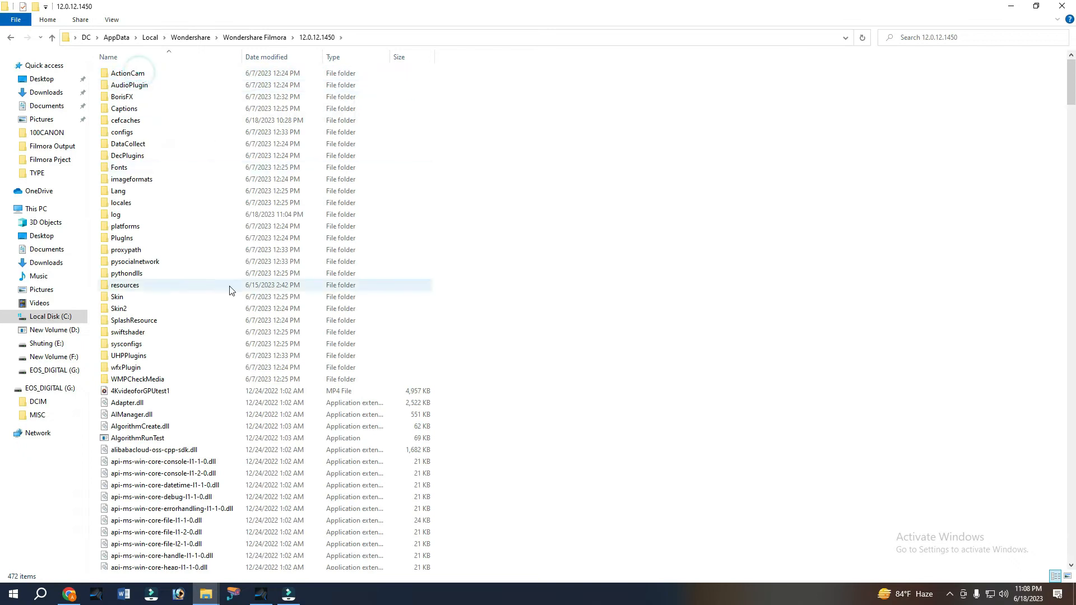
Paste the two copied Continuum_OFX DLL files into Filmora's 12.0.12.1450 folder and minimize the window
scroll(231, 303, "down", 15)
scroll(234, 318, "up", 6)
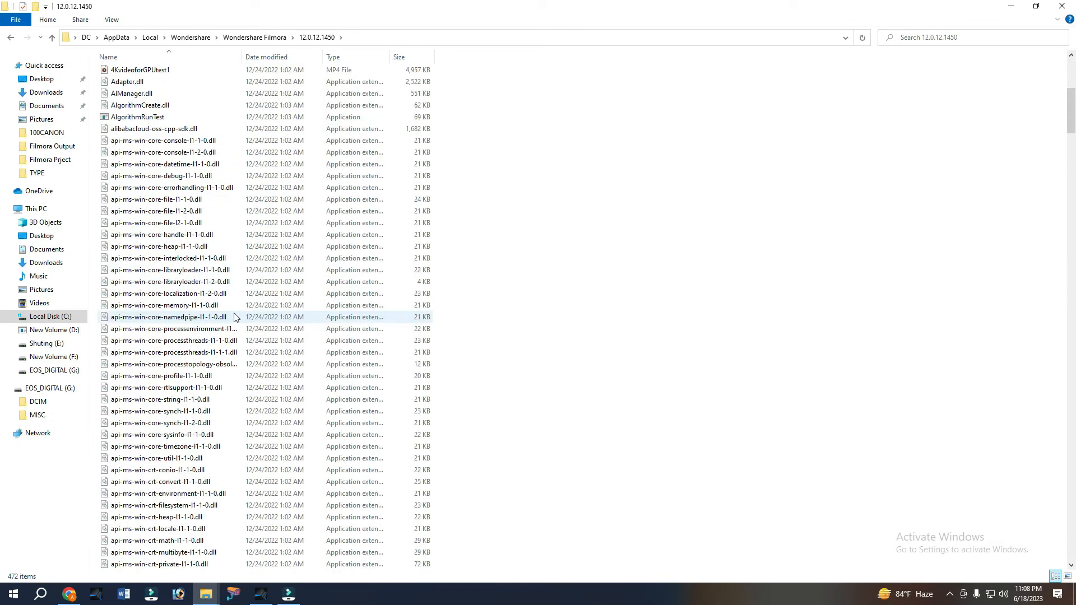
scroll(235, 318, "down", 19)
scroll(523, 305, "up", 13)
scroll(524, 303, "up", 13)
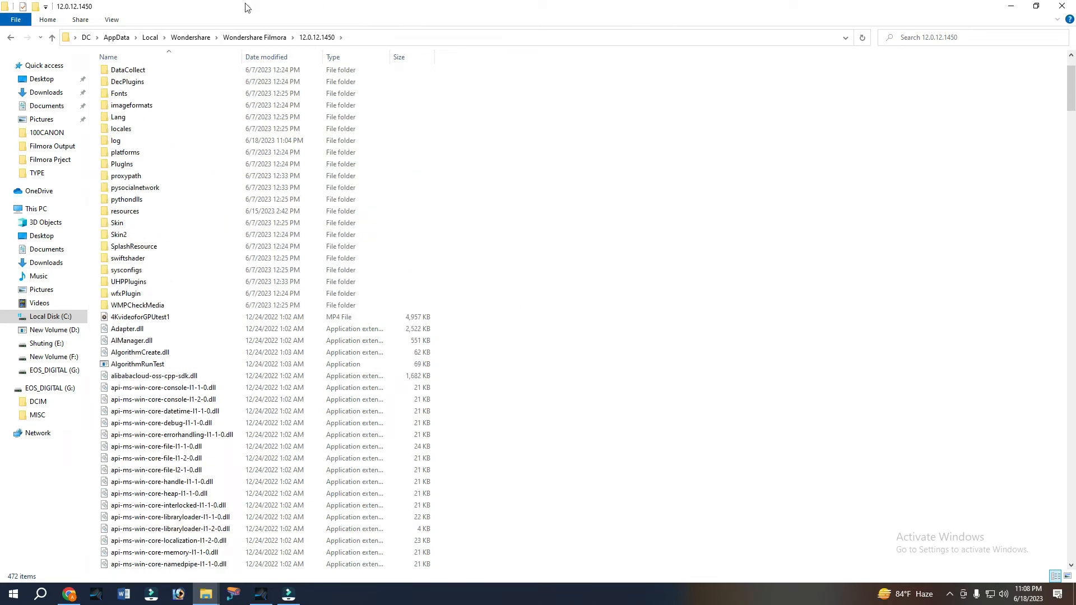
right_click(555, 256)
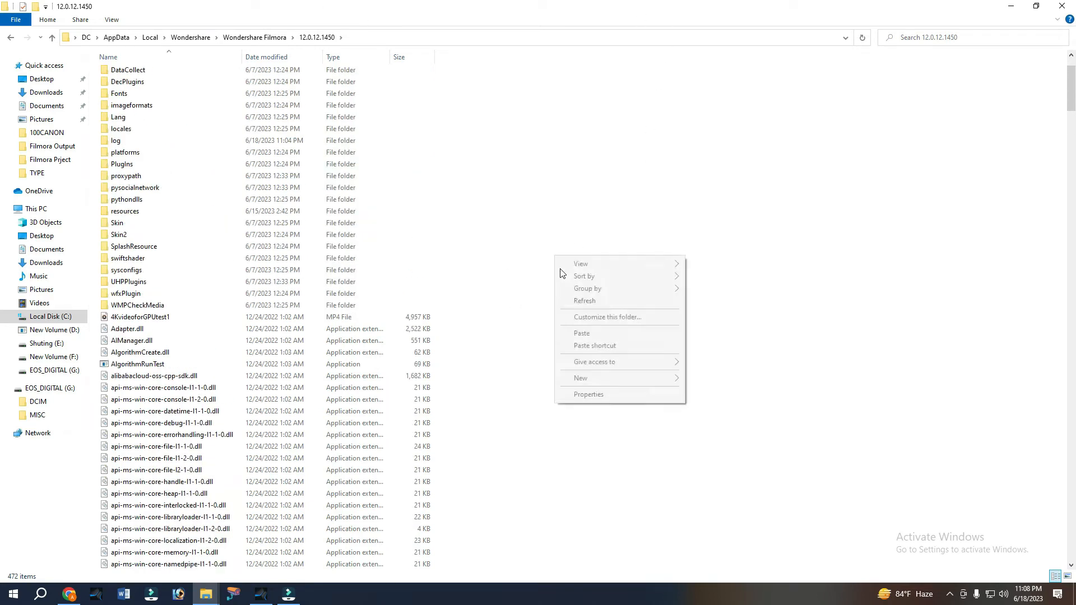
left_click(582, 335)
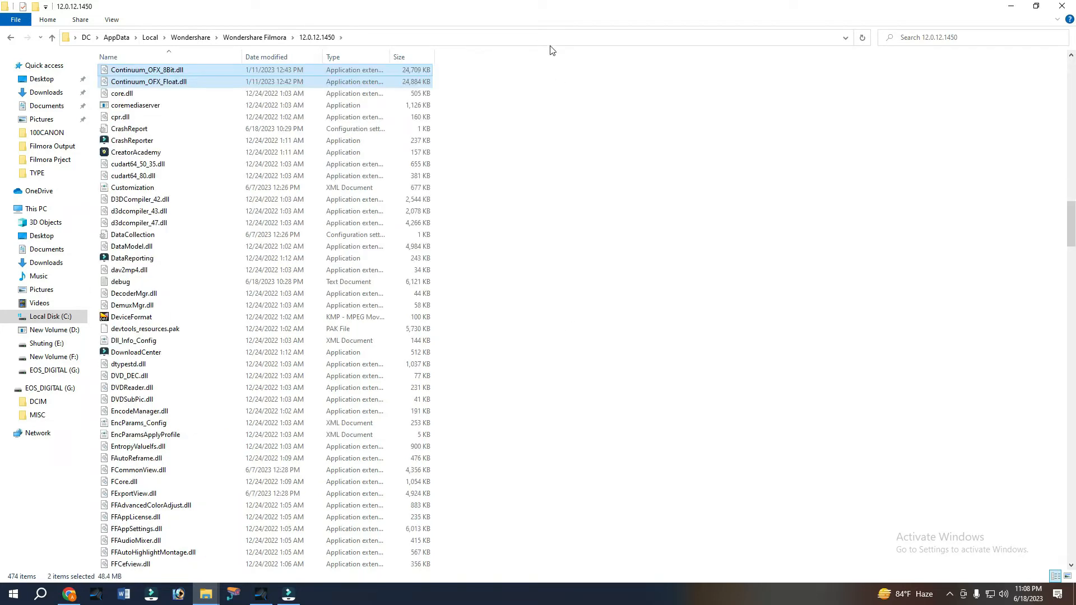
scroll(137, 203, "up", 13)
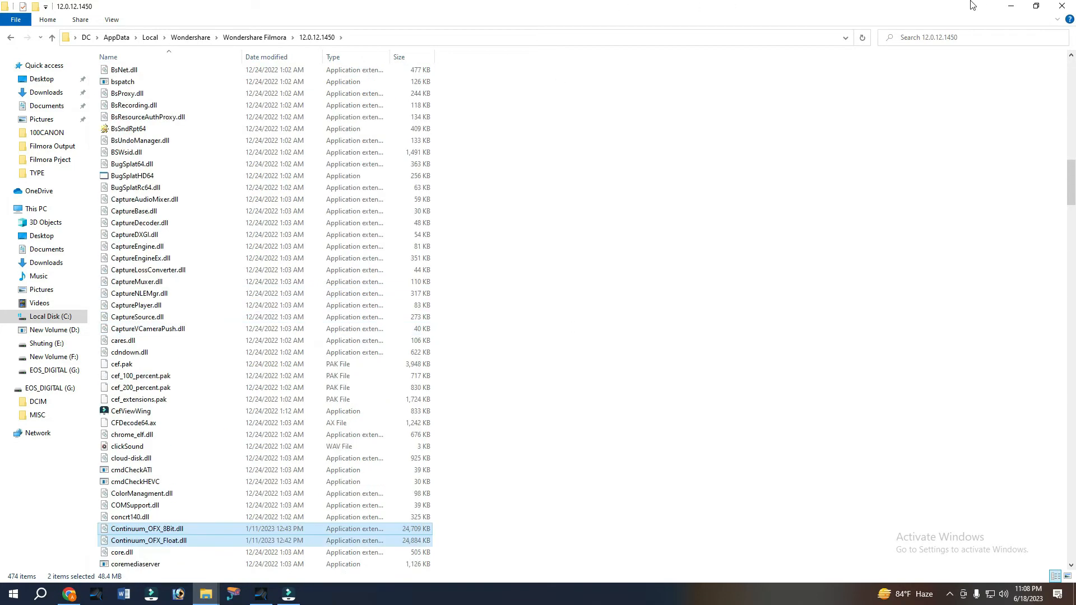
left_click(1009, 10)
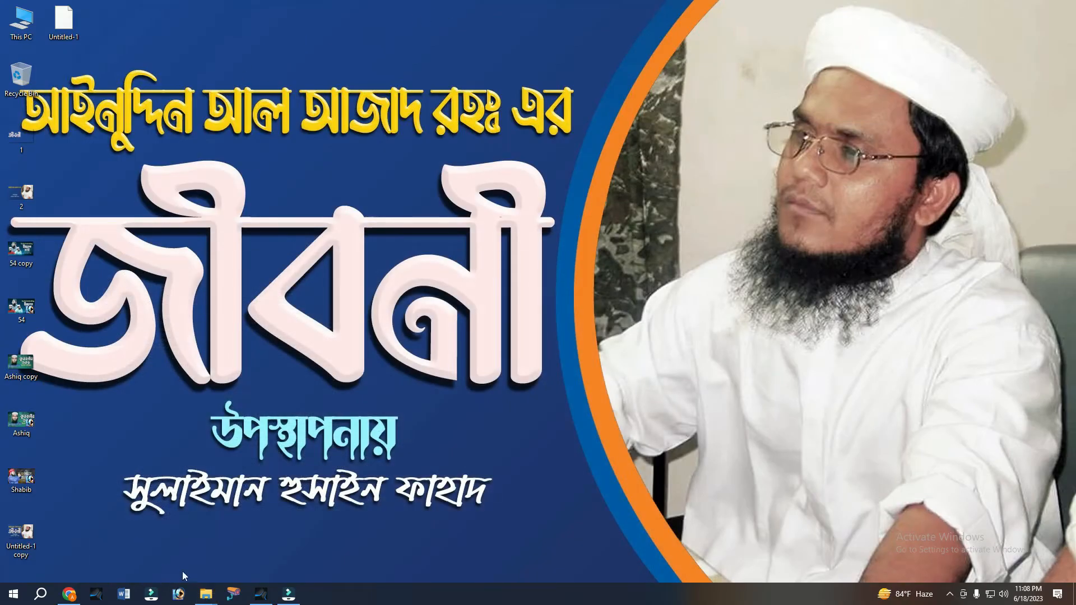
Return to the Wondershare.Filmora.v12.0.12.1450.x64 folder on drive D, open its Patch subfolder and select the Patch application
left_click(207, 594)
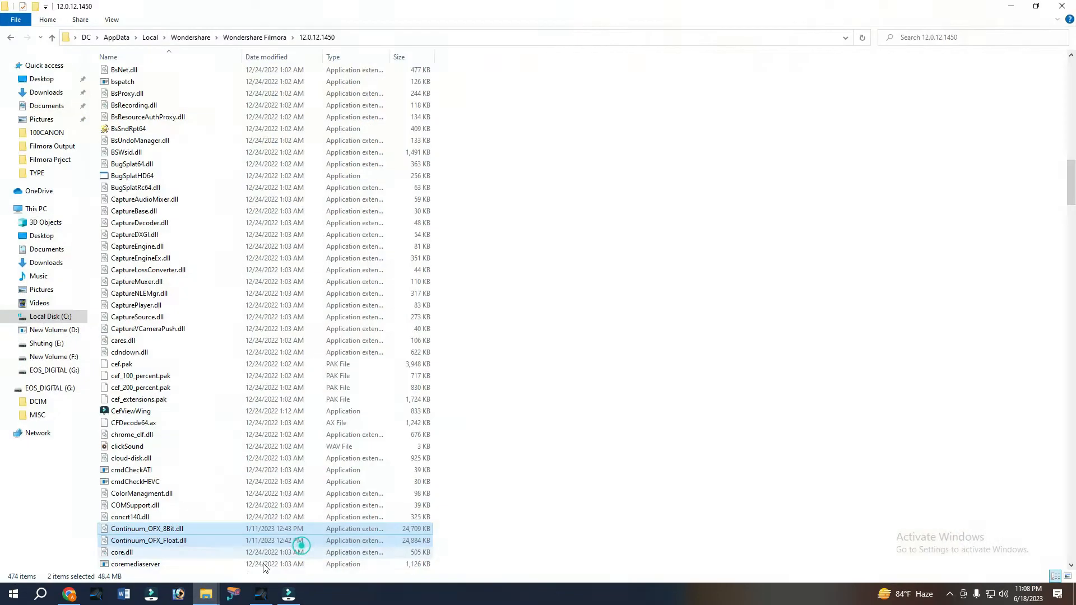
mouse_move(207, 592)
left_click(31, 542)
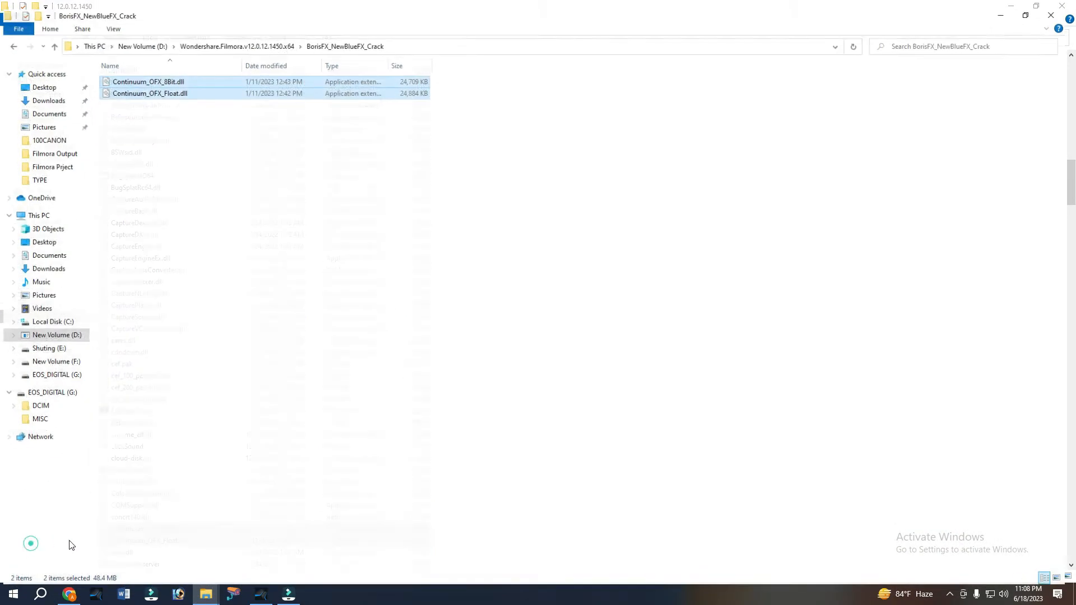
left_click(11, 37)
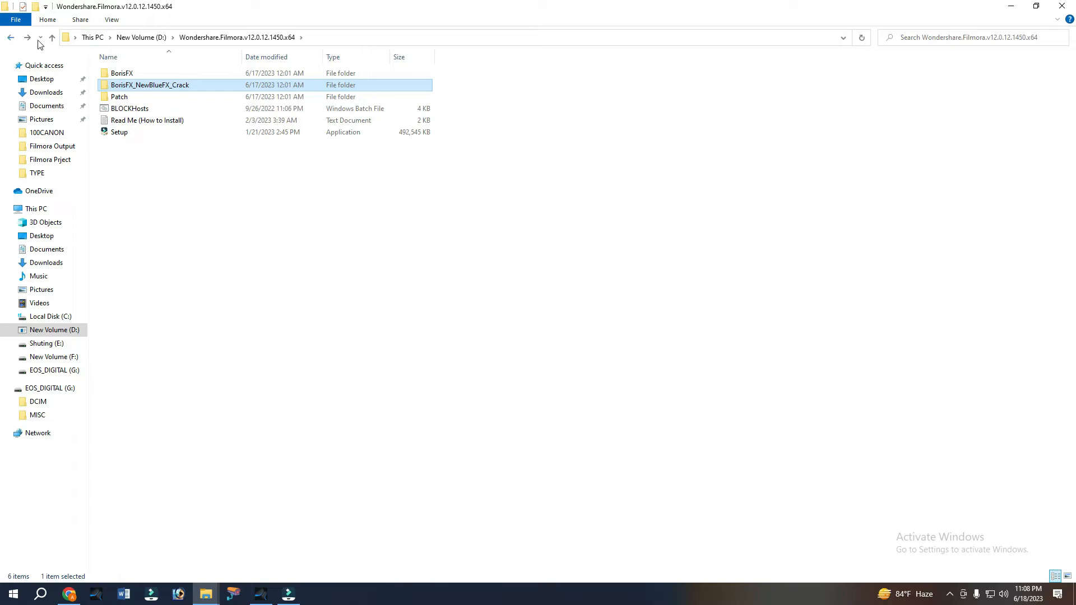
double_click(133, 98)
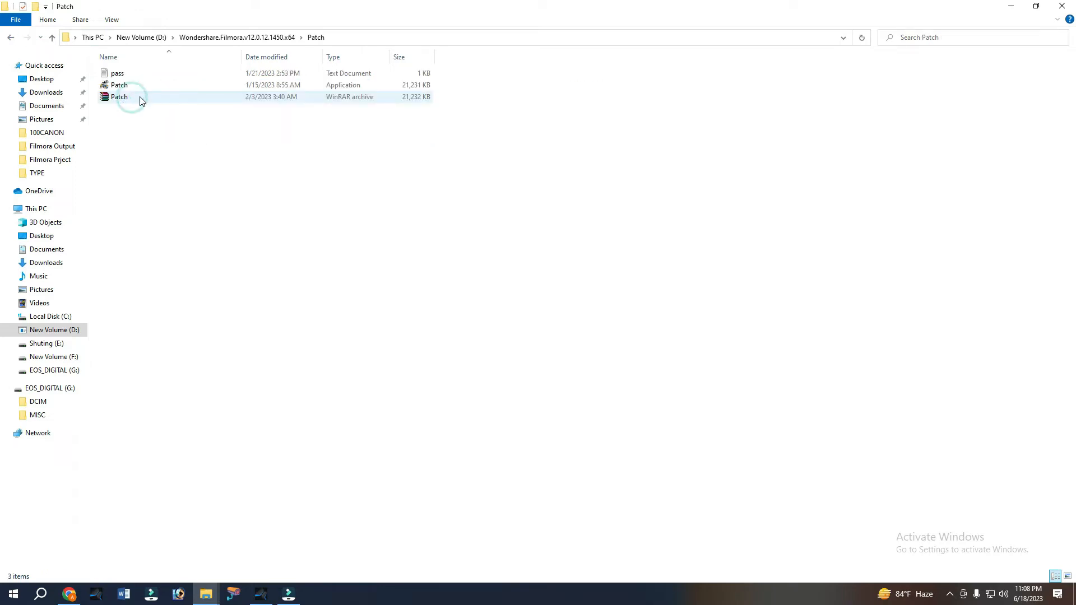
left_click(120, 85)
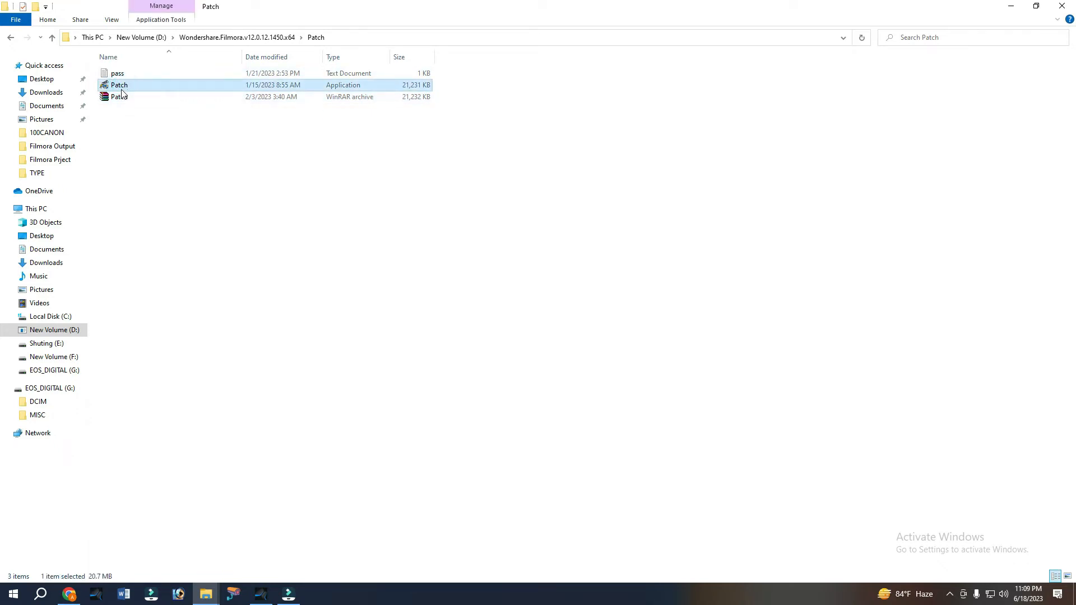
left_click(1011, 6)
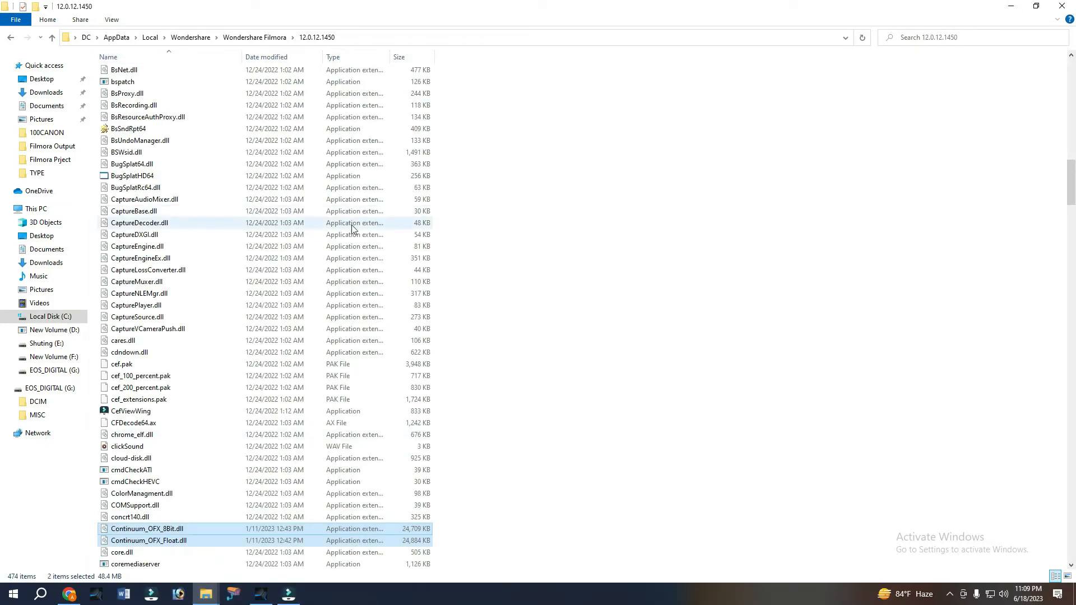
scroll(538, 258, "down", 2)
scroll(535, 262, "down", 2)
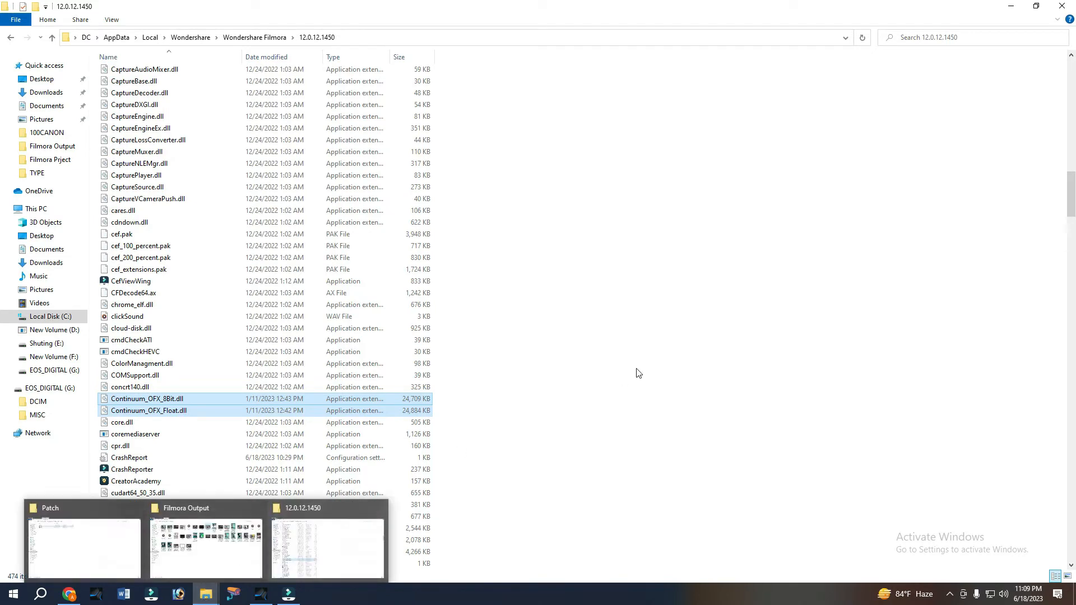
left_click(709, 378)
right_click(588, 290)
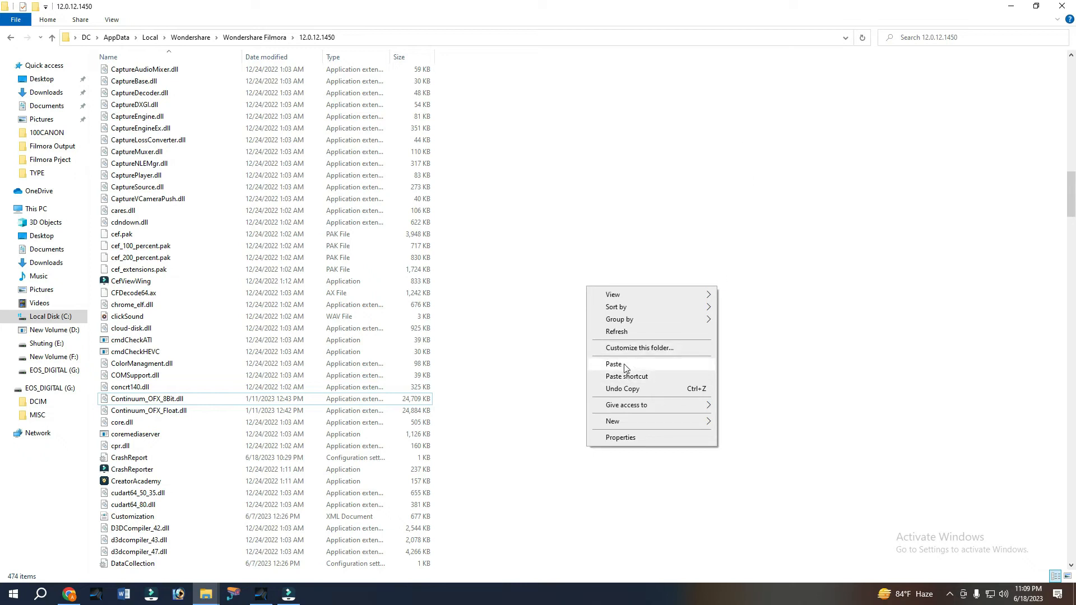
left_click(635, 135)
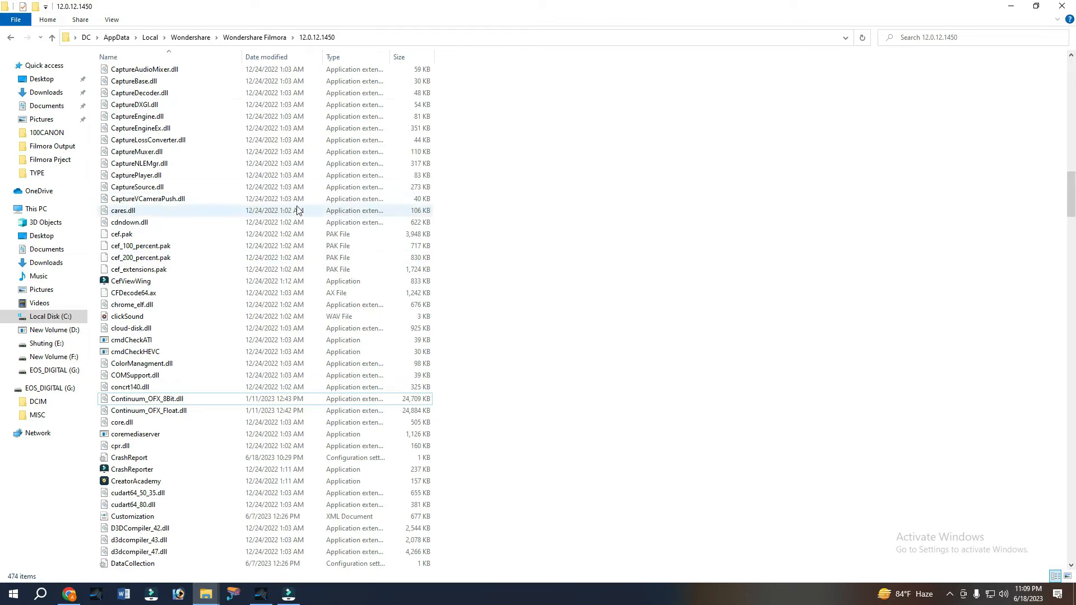
Return to the Patch folder on drive D, copy the password from the pass text file, and close the file and folder
left_click(1001, 5)
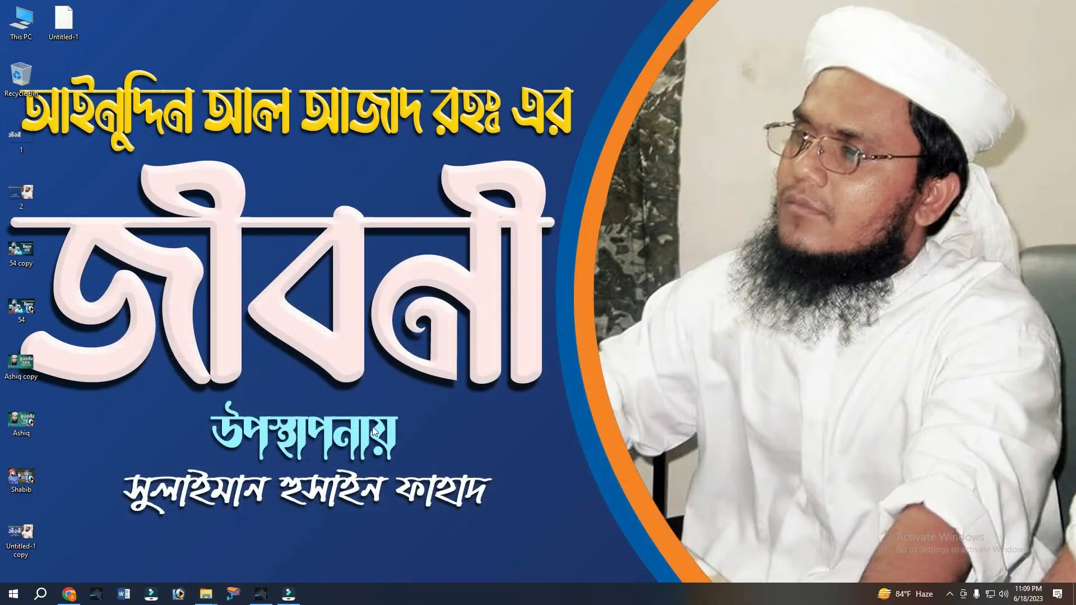
mouse_move(207, 597)
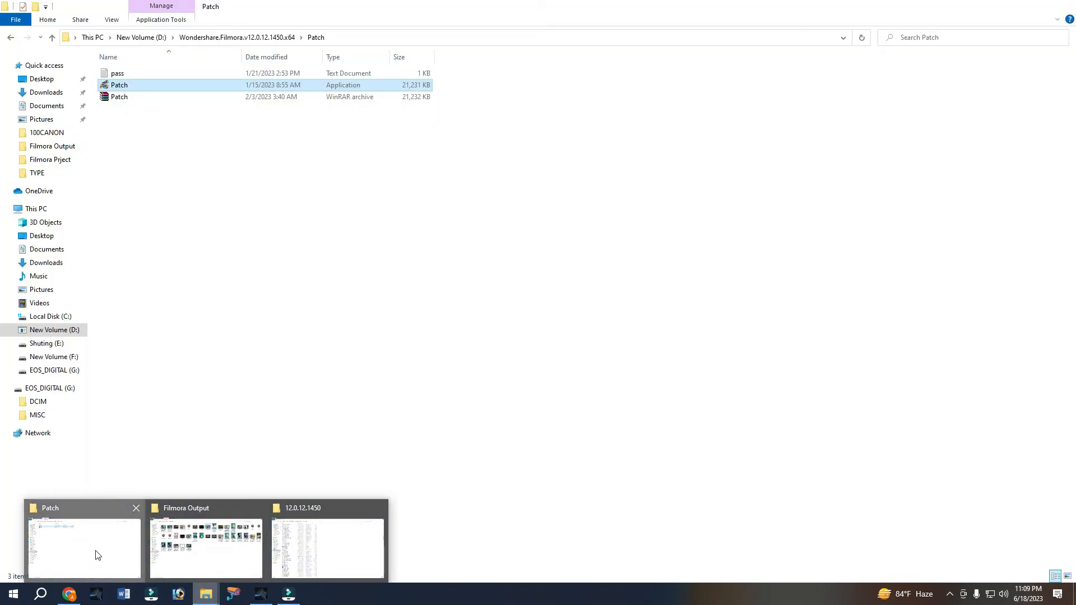
left_click(92, 558)
left_click(217, 171)
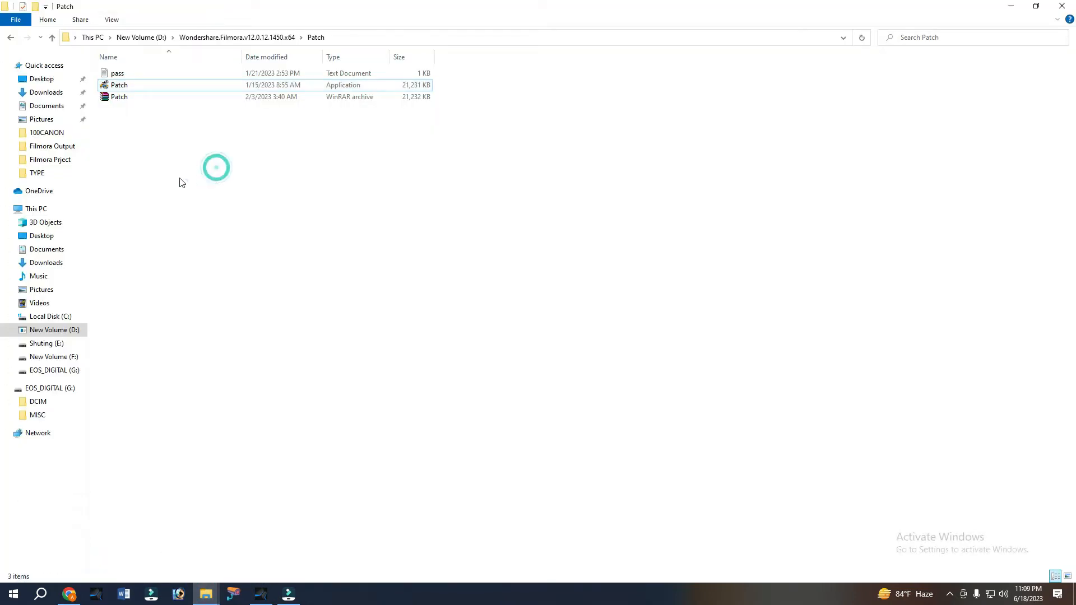
double_click(121, 75)
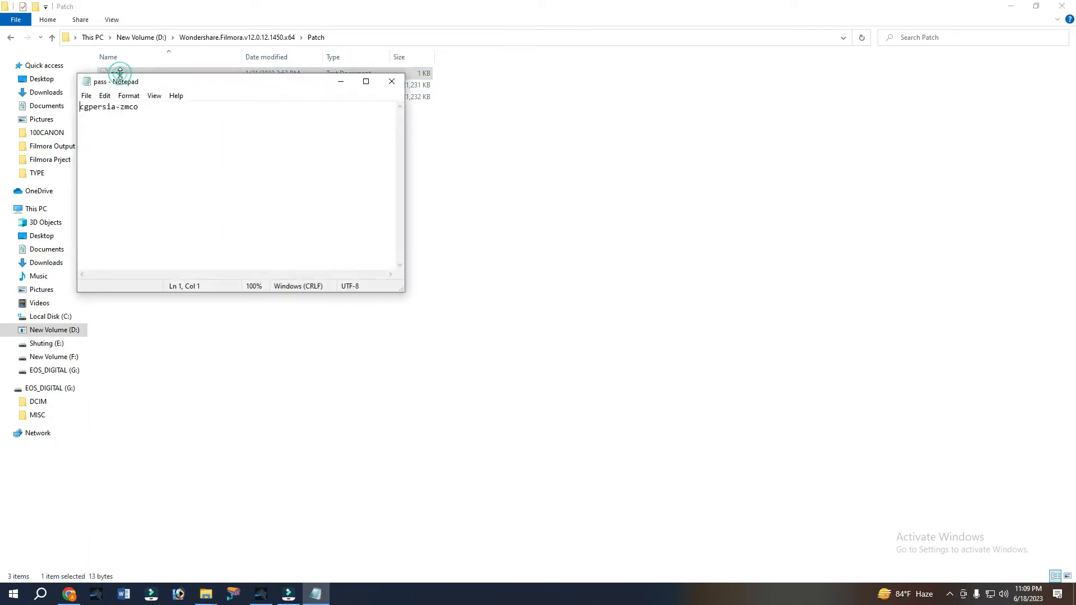
key("ctrl+a")
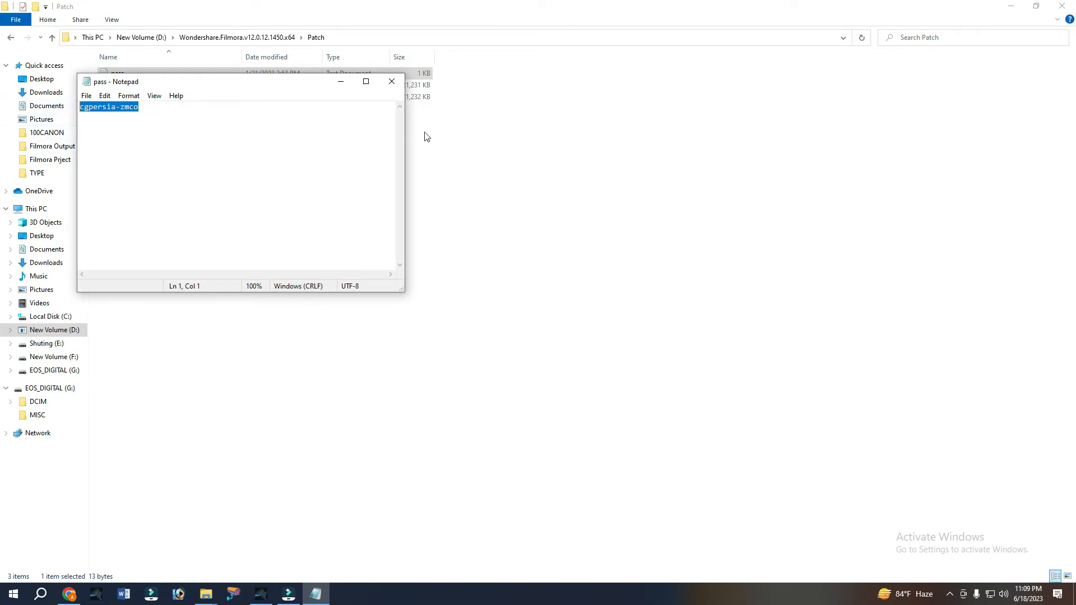
left_click(400, 81)
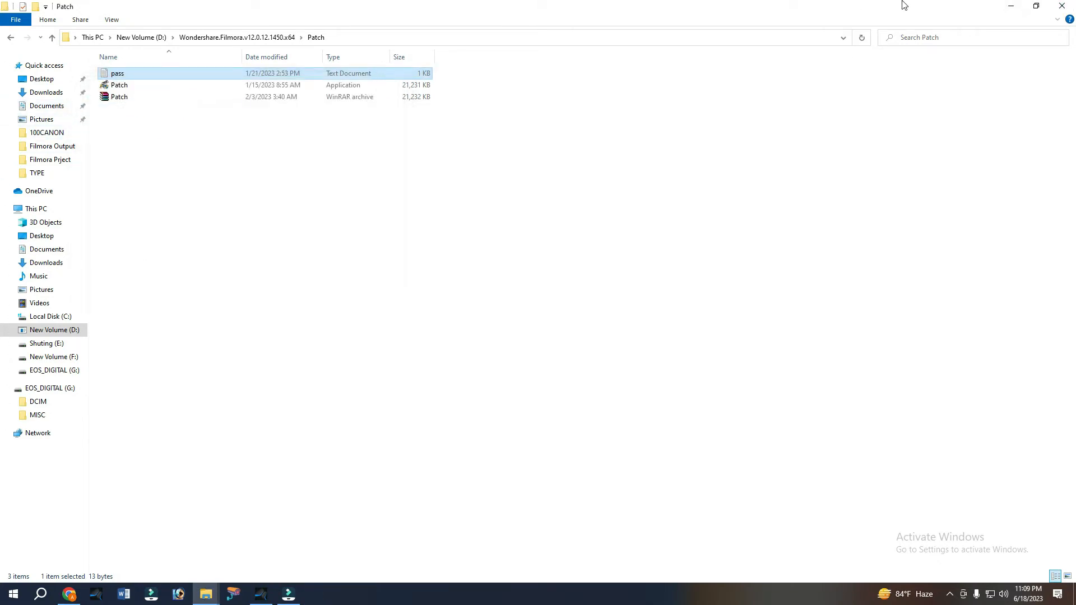
left_click(1065, 7)
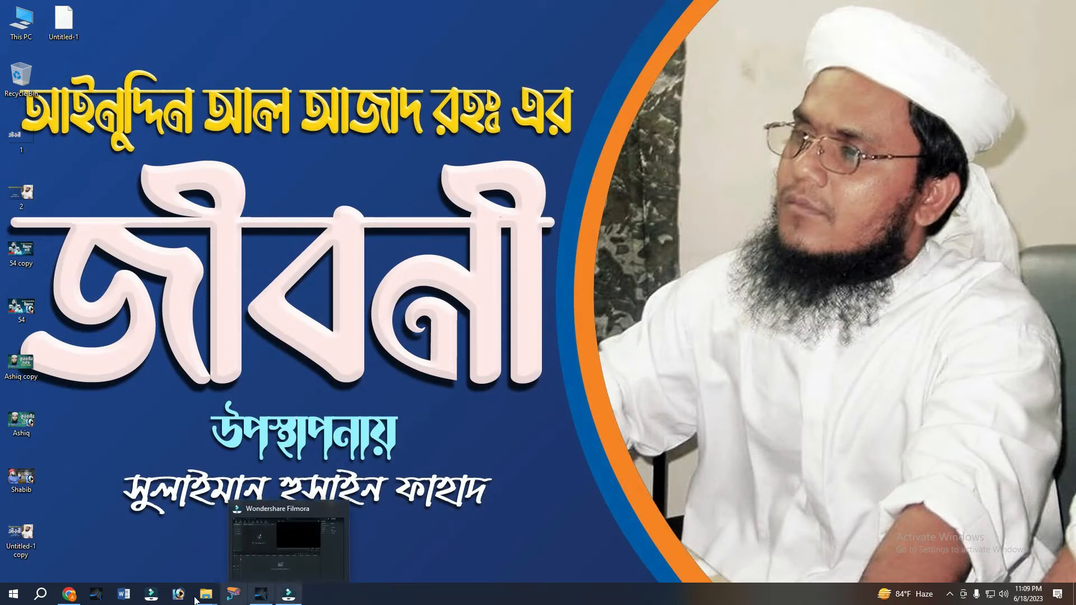
Reopen Filmora's 12.0.12.1450 folder, find the Patch application copied there and run it
mouse_move(206, 594)
left_click(247, 549)
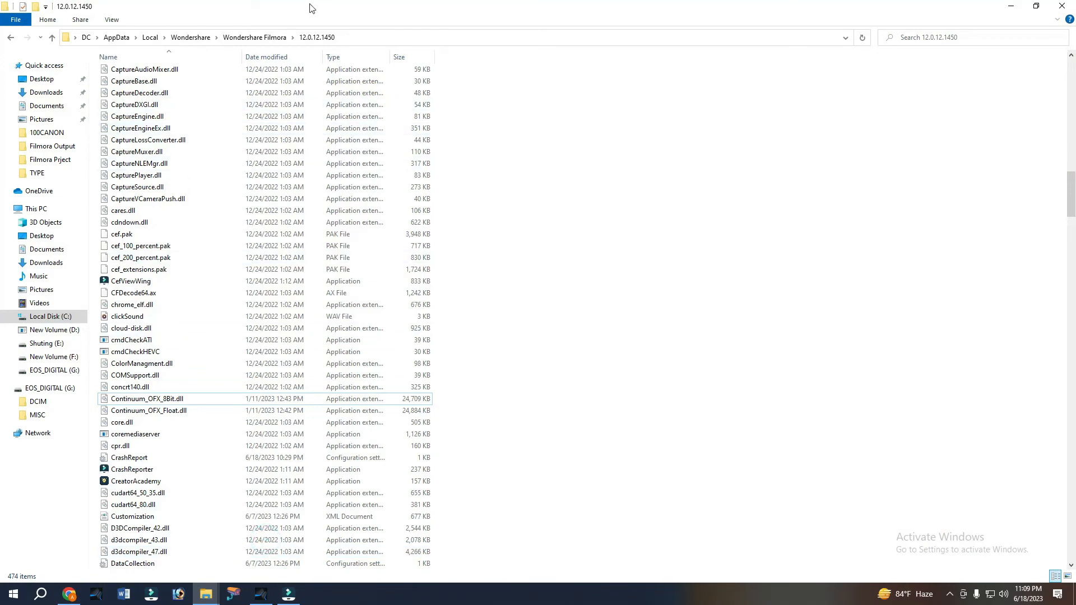
scroll(387, 305, "down", 2)
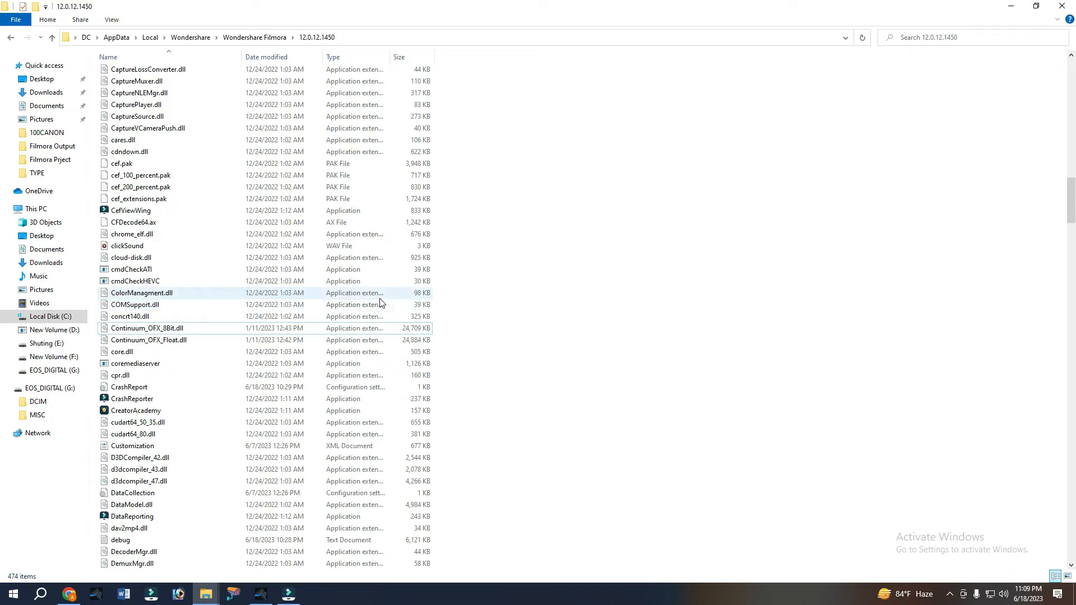
scroll(377, 308, "down", 20)
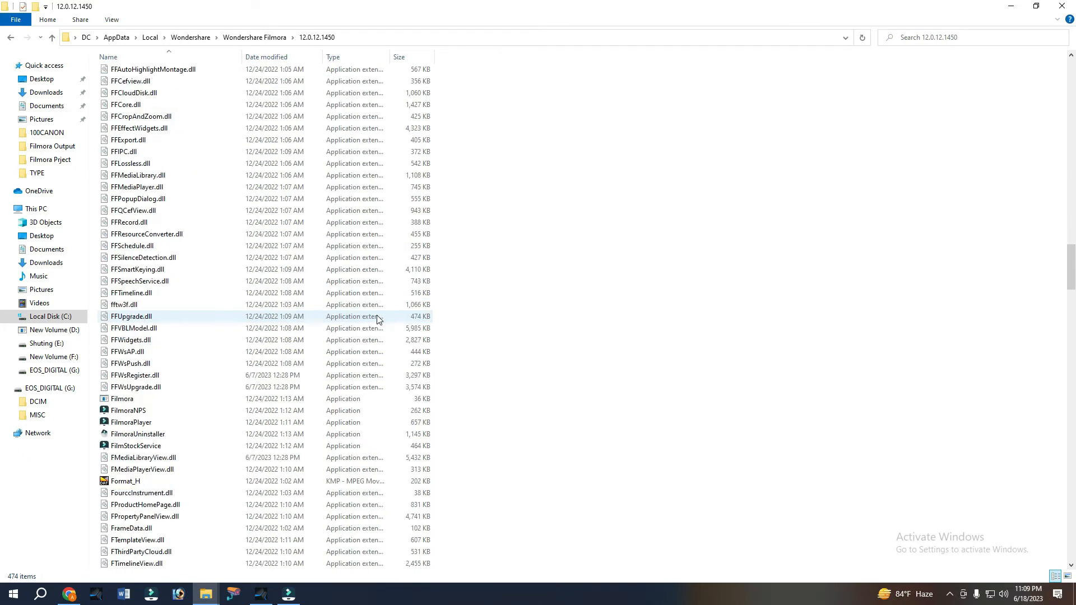
scroll(376, 323, "down", 20)
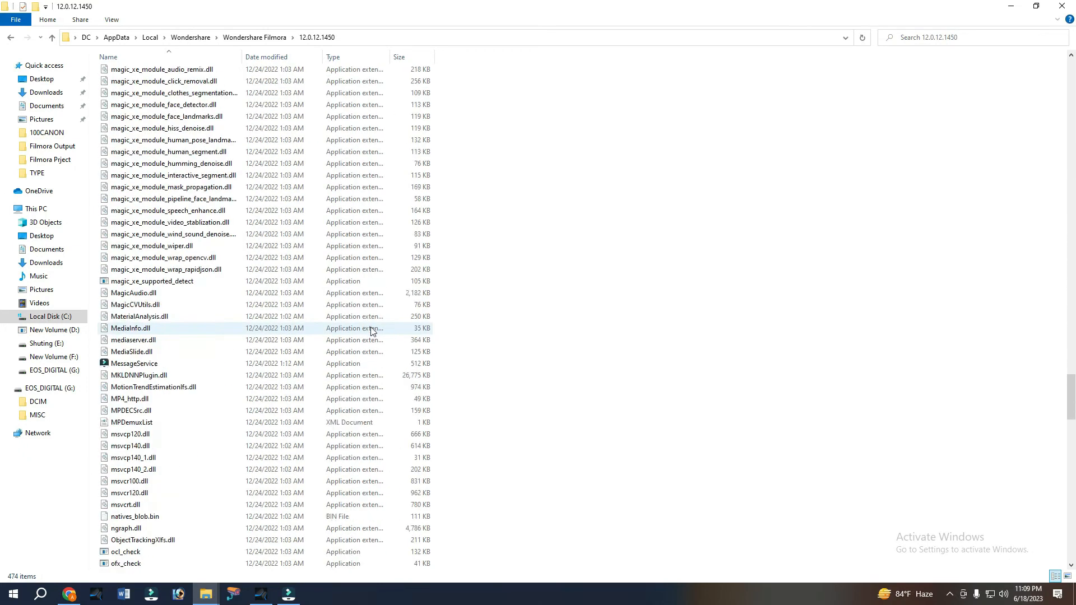
scroll(375, 333, "down", 20)
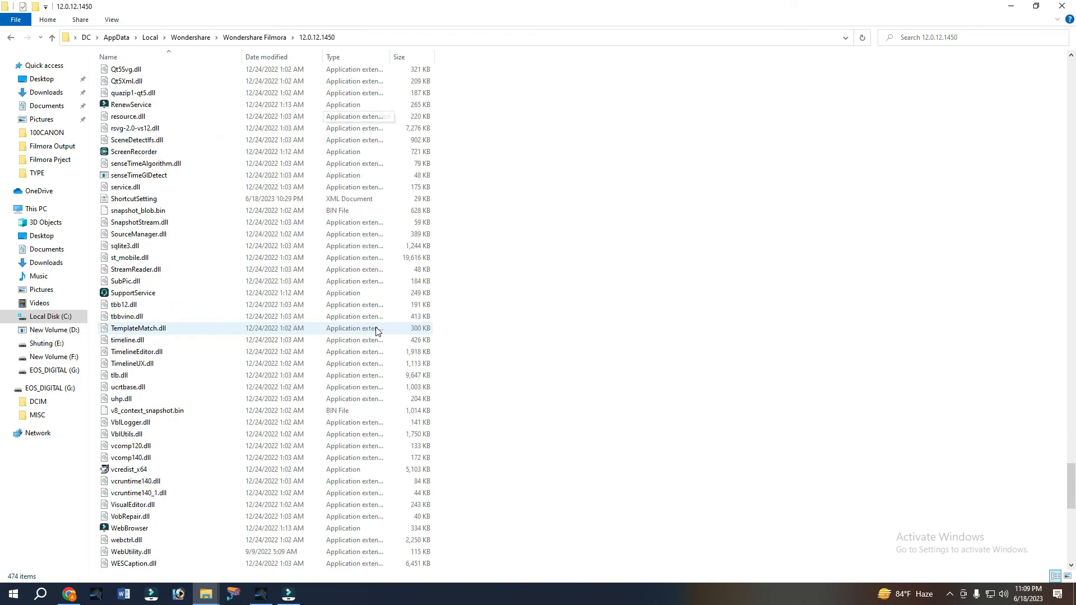
scroll(375, 332, "down", 1)
scroll(375, 329, "down", 4)
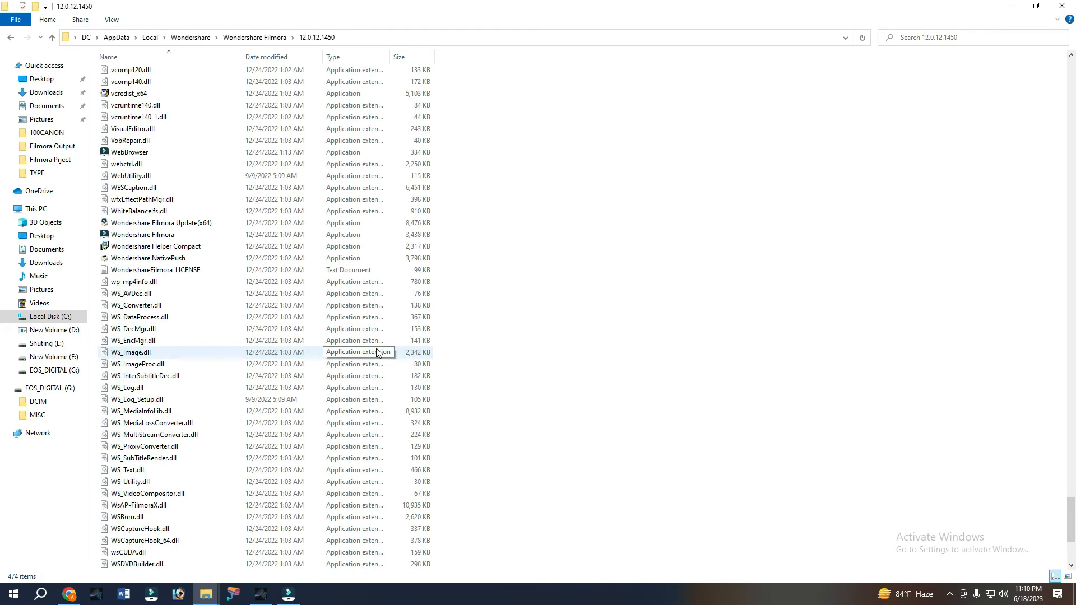
scroll(377, 352, "up", 18)
scroll(377, 352, "up", 1)
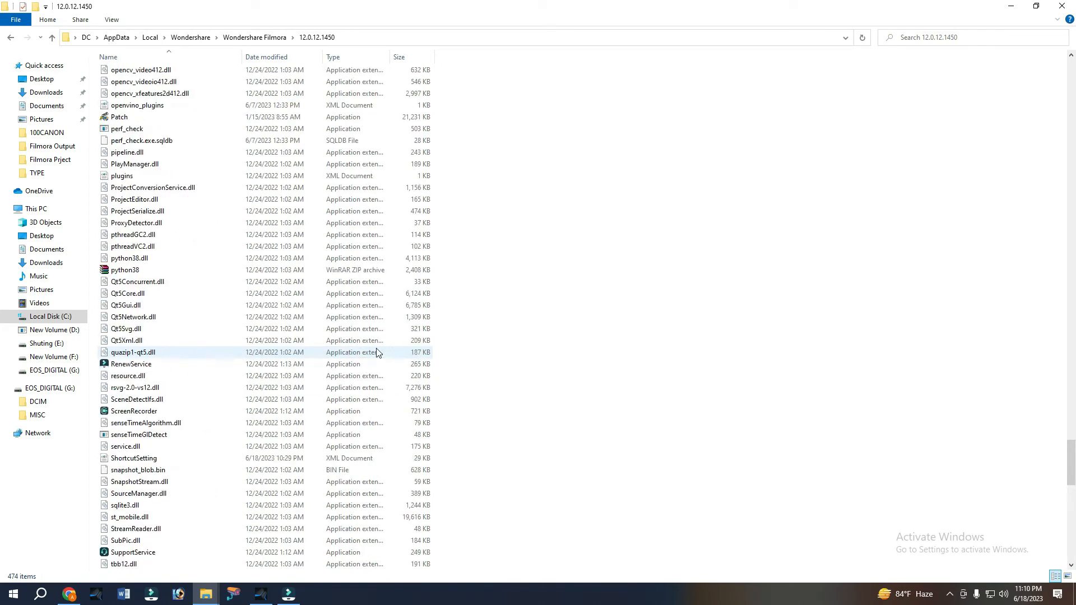
double_click(121, 119)
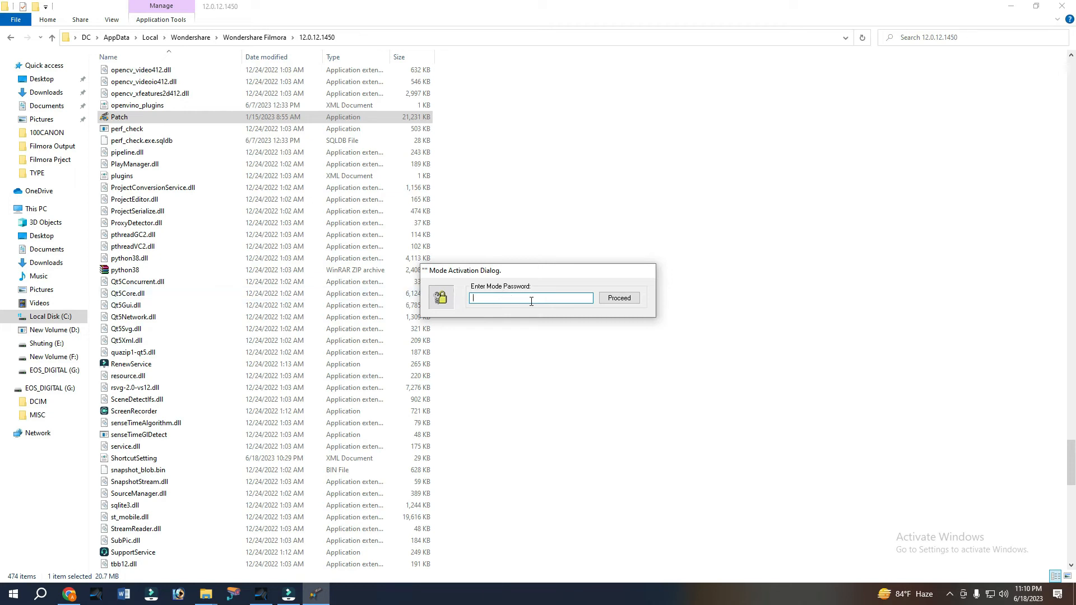
Paste the mode password to unlock the patcher, apply the patch to Wondershare Filmora v12.0.12.1450 and close the patcher
key("ctrl+v")
left_click(628, 301)
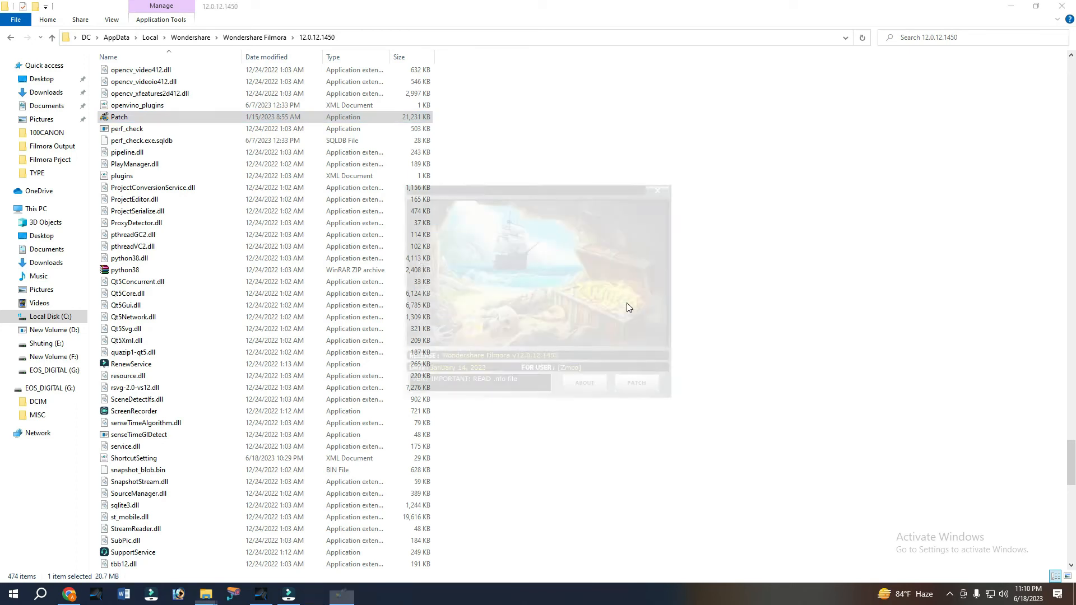
left_click(636, 385)
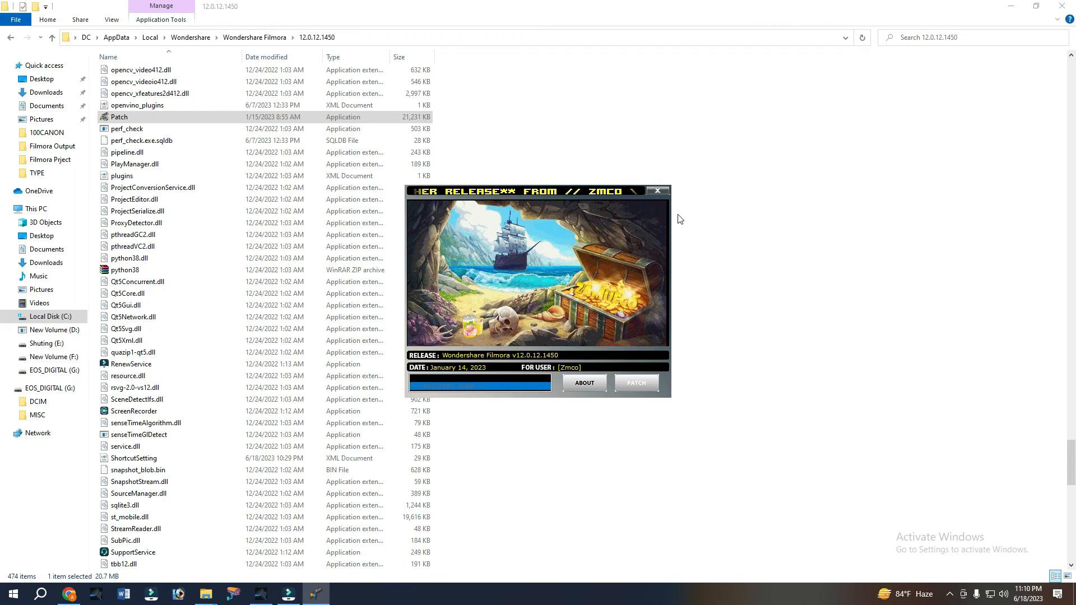
left_click(656, 191)
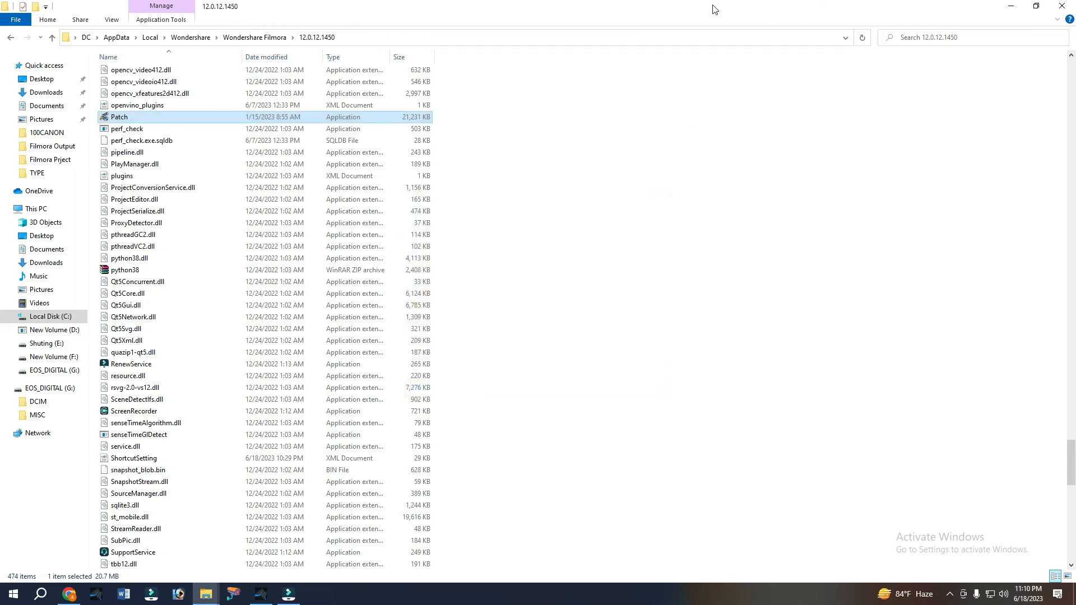
Switch to Wondershare Filmora, look through the transitions and add the Art Title 33 title at the start of the timeline
left_click(289, 595)
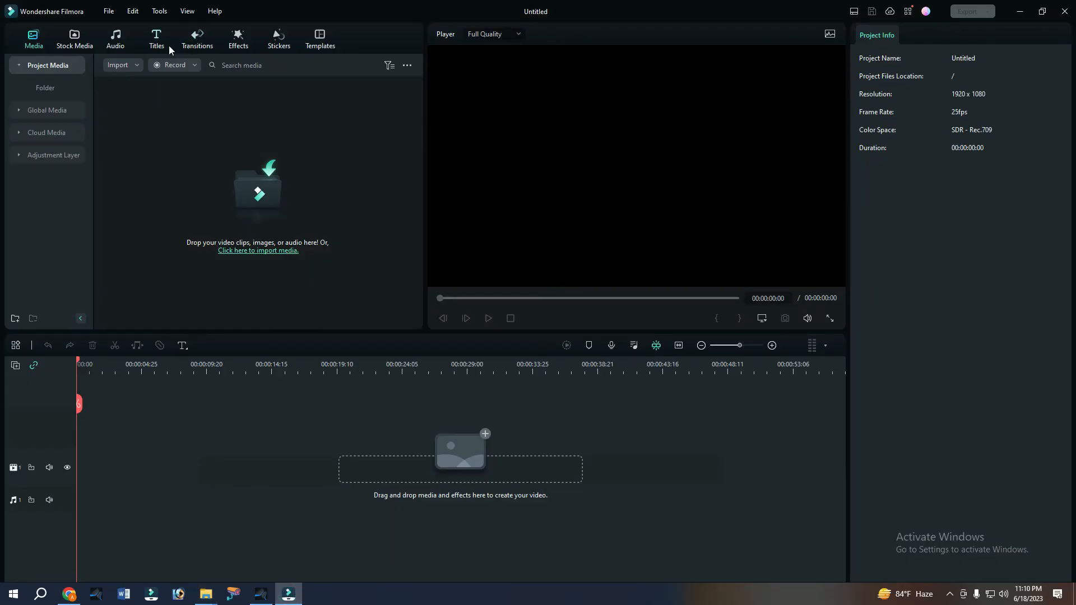
left_click(199, 41)
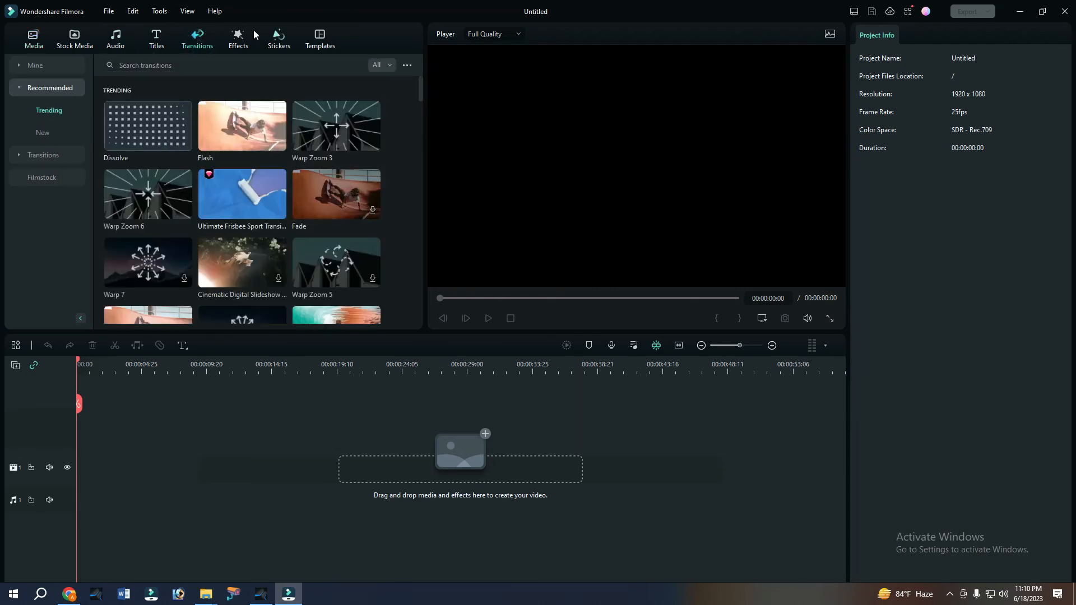
left_click(158, 45)
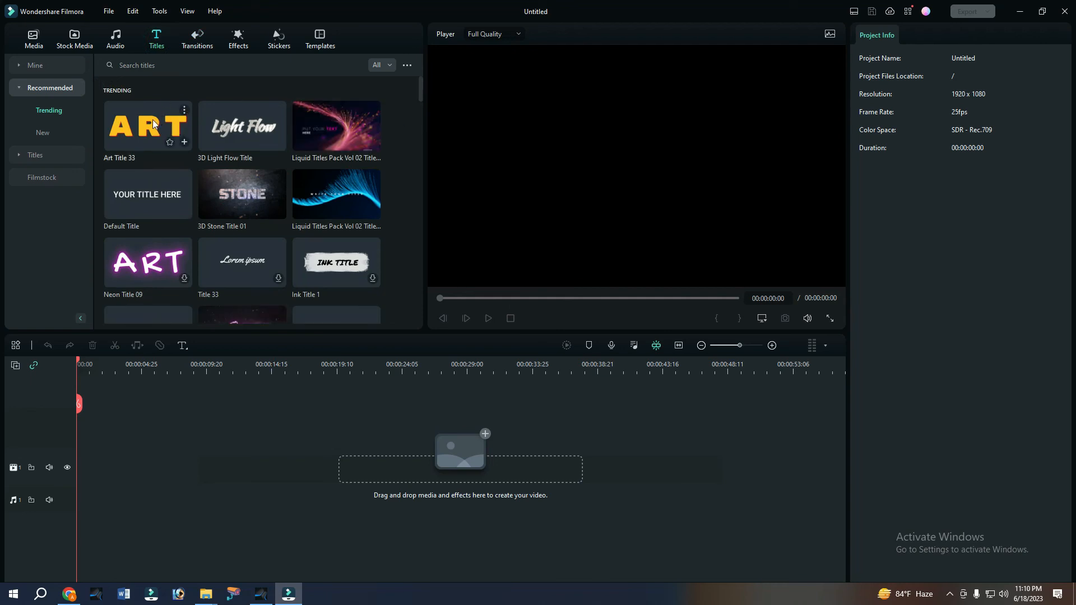
left_click_drag(146, 126, 33, 446)
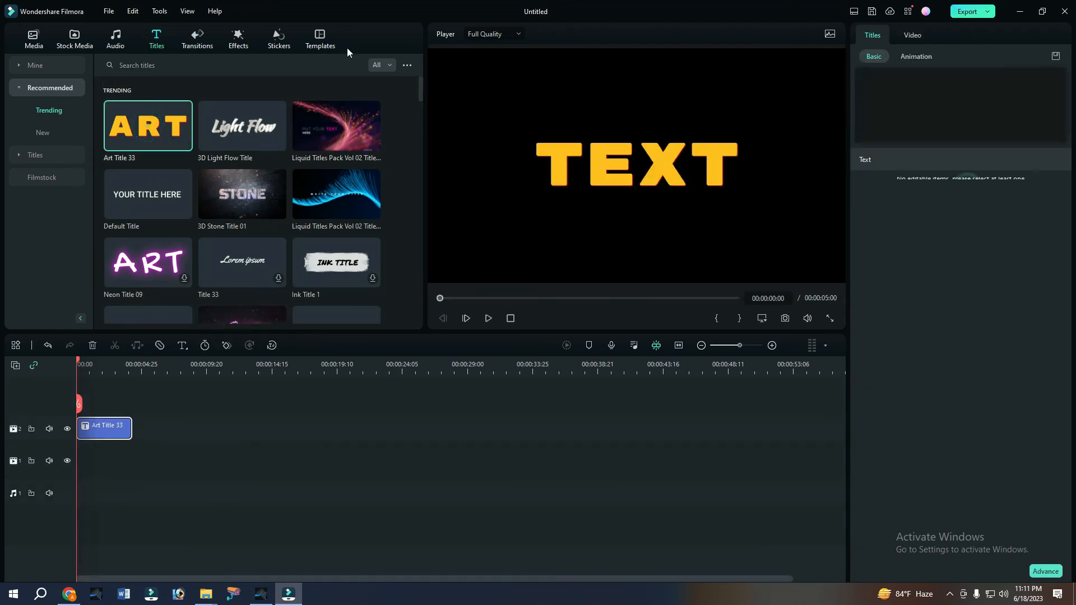
Examine the export settings for the title project and close them without exporting
left_click(979, 11)
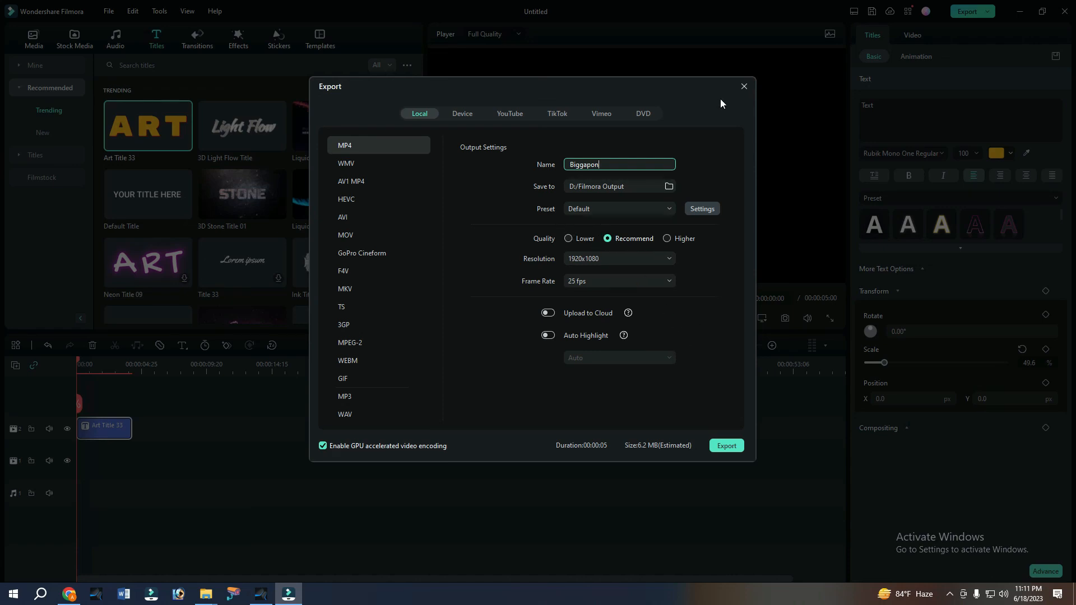
left_click(744, 87)
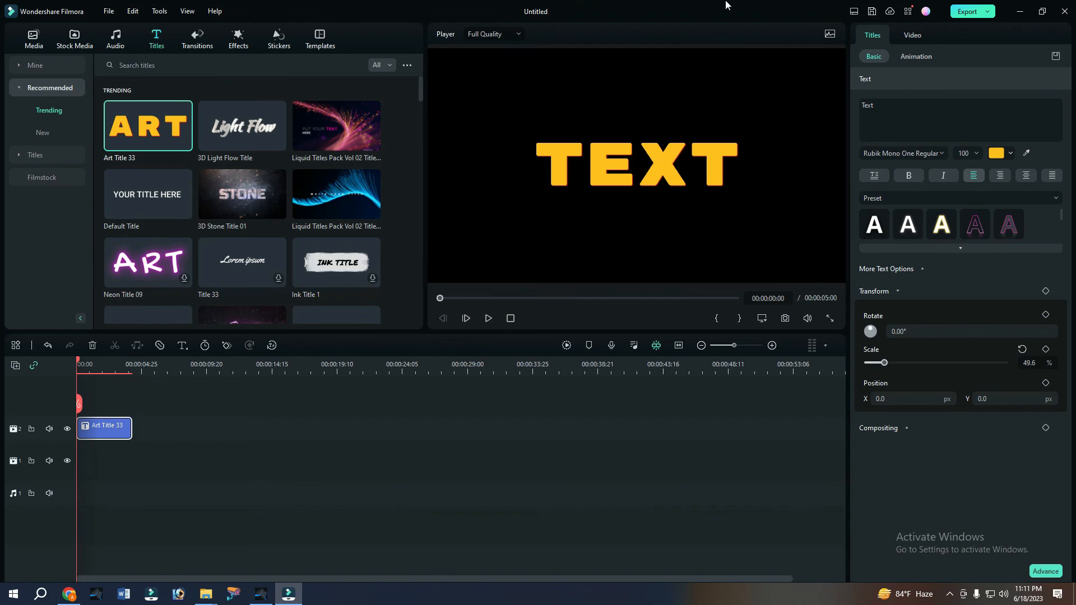